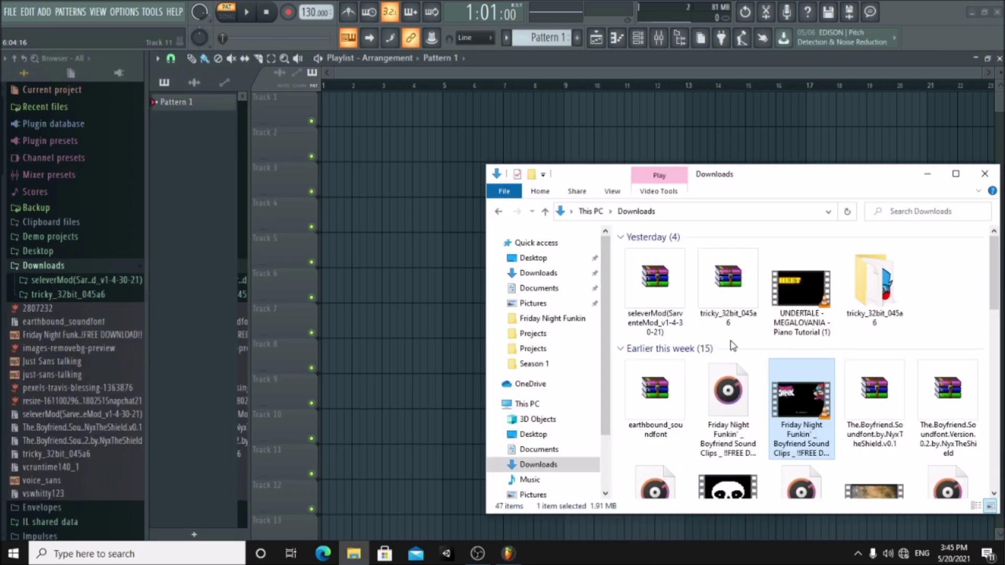
Step: Place the Friday Night Funkin' Boyfriend Sound Clips audio from Downloads at the start of Track 1 and play it
{"action": "left_click_drag", "start_coordinate": [802, 408], "coordinate": [77, 334]}
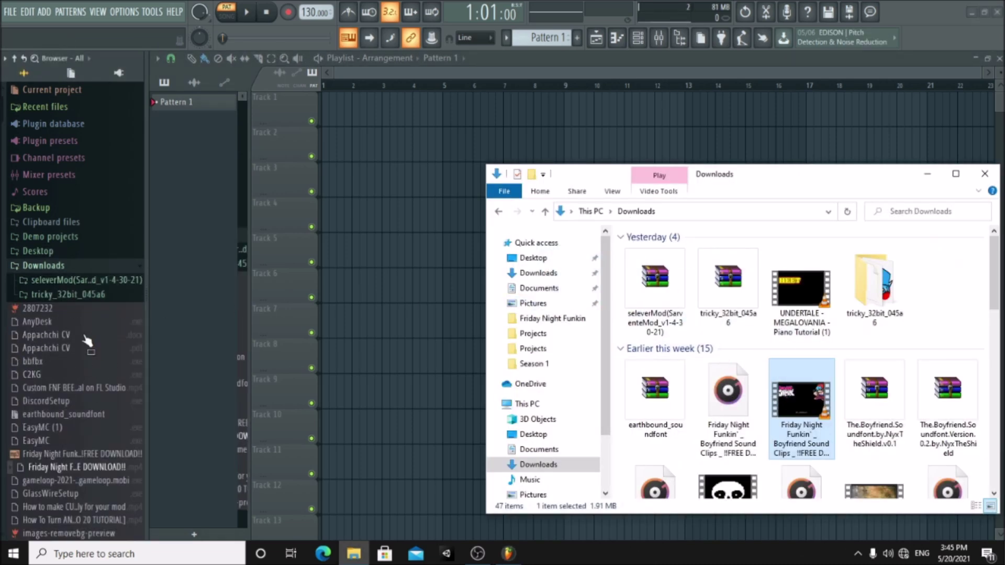
{"action": "left_click_drag", "start_coordinate": [106, 454], "coordinate": [327, 108]}
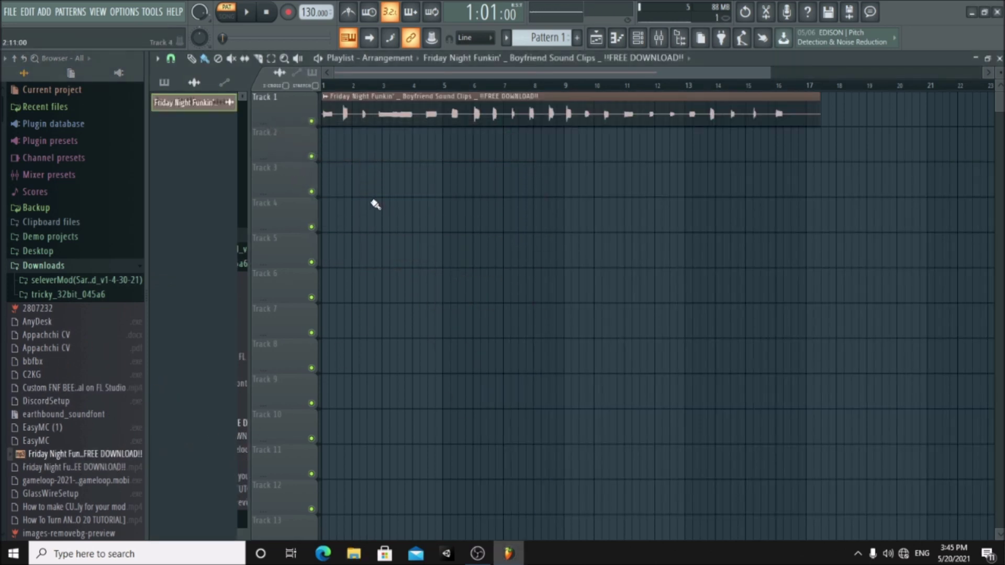
{"action": "key", "text": "space"}
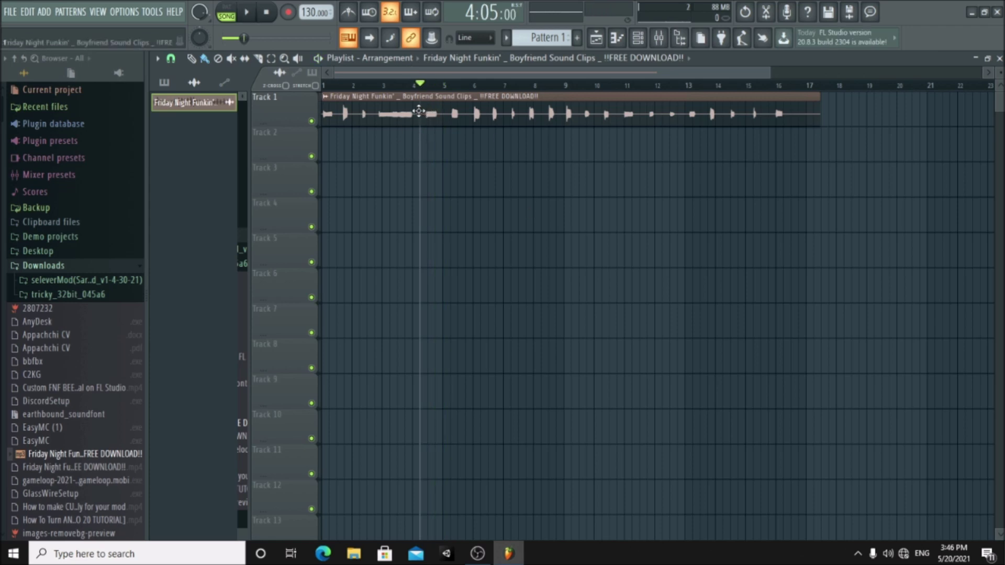
Step: Set the playlist's snap to none and play the audio clip from bar 4
{"action": "scroll", "coordinate": [419, 110], "scroll_direction": "up", "scroll_amount": 2}
{"action": "scroll", "coordinate": [419, 111], "scroll_direction": "up", "scroll_amount": 5}
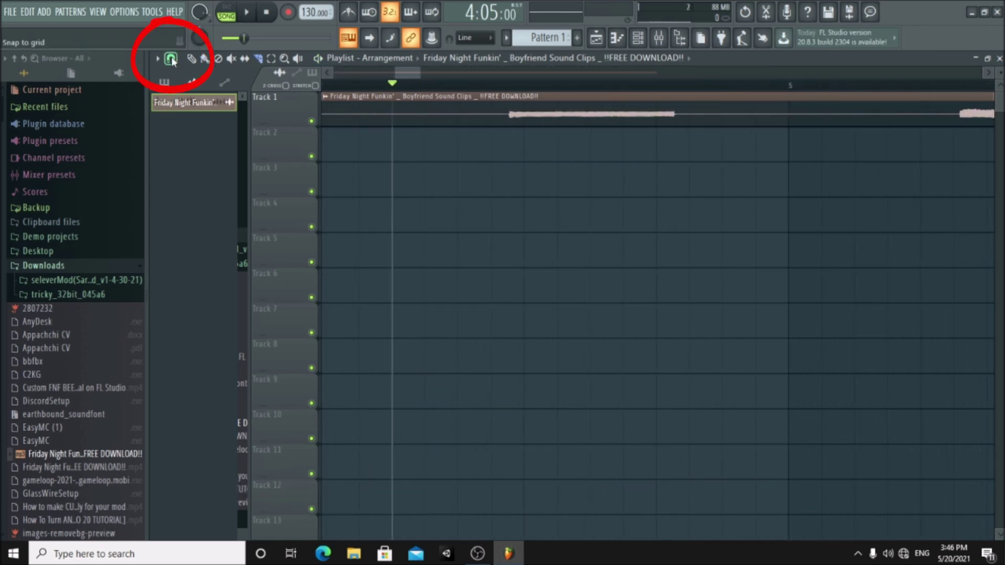
{"action": "left_click", "coordinate": [175, 62]}
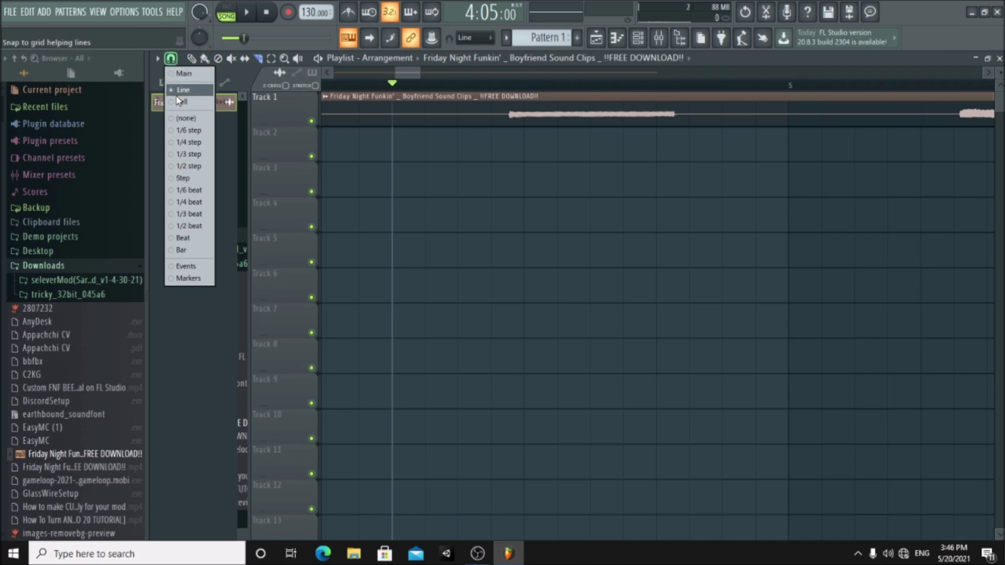
{"action": "left_click", "coordinate": [187, 117]}
{"action": "key", "text": "space"}
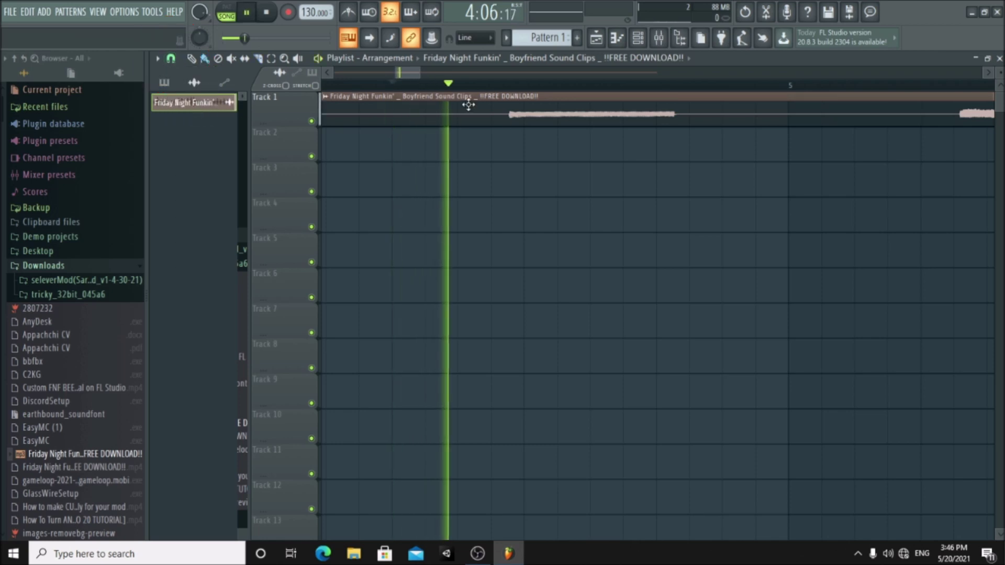
{"action": "key", "text": "space"}
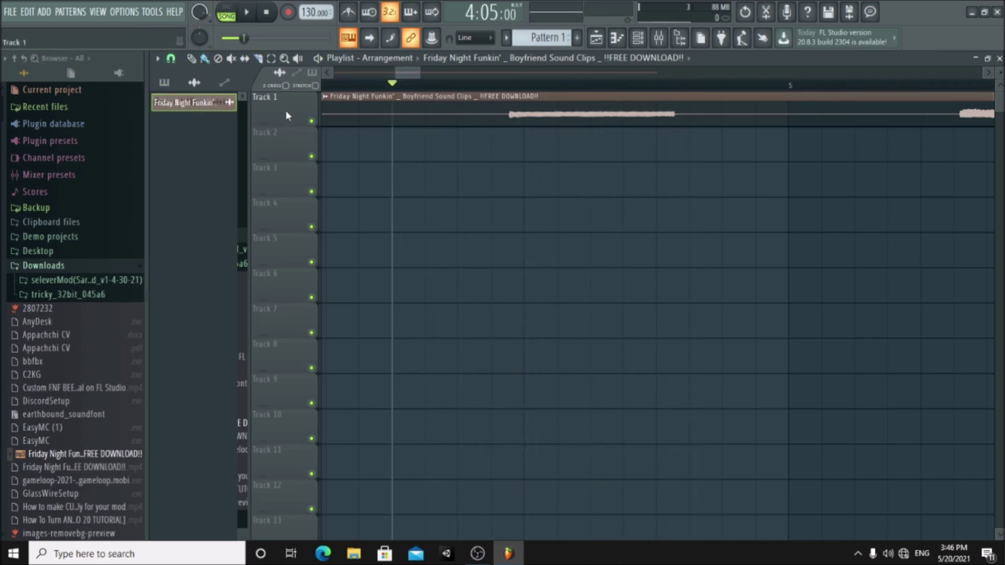
Step: Slice the Track 1 audio clip at both ends of the sound in bar 4 and delete the surrounding pieces
{"action": "left_click", "coordinate": [258, 59]}
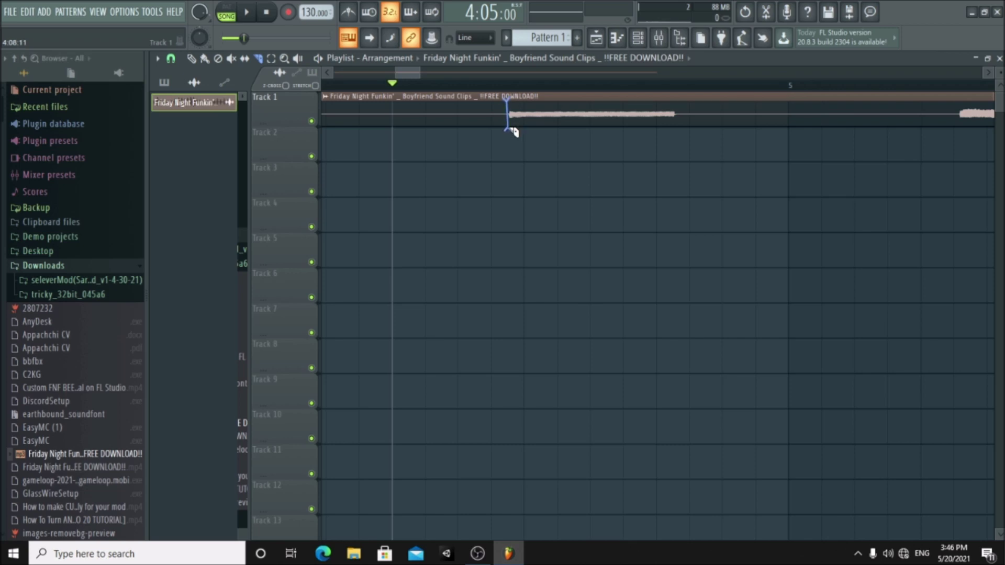
{"action": "left_click_drag", "start_coordinate": [507, 131], "coordinate": [508, 131]}
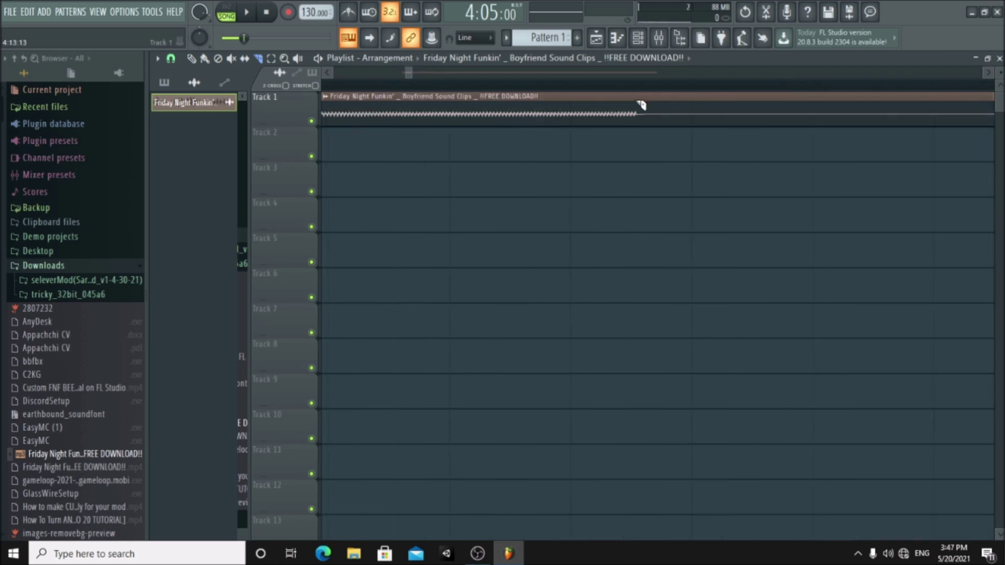
{"action": "left_click_drag", "start_coordinate": [637, 98], "coordinate": [635, 128]}
{"action": "left_click", "coordinate": [637, 127]}
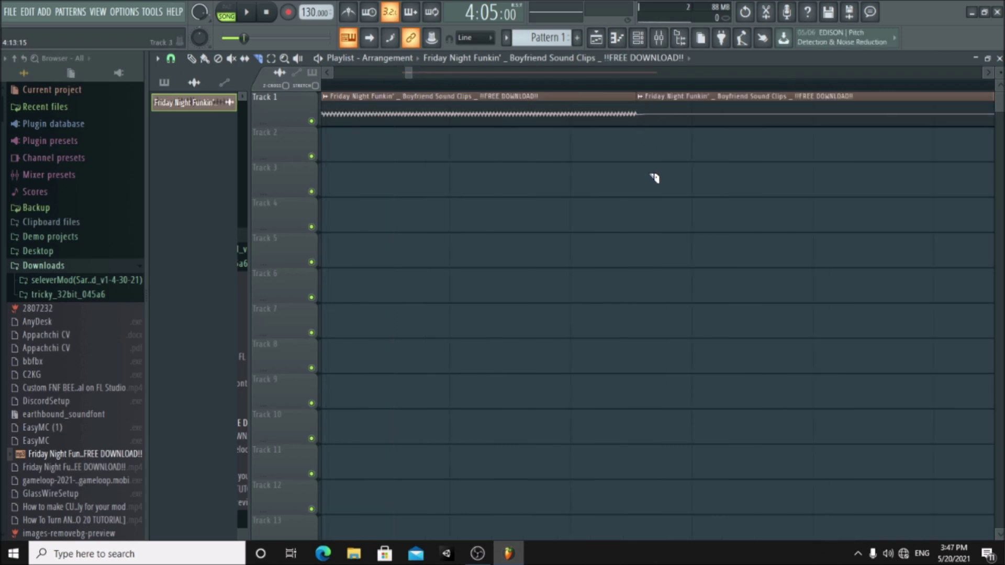
{"action": "right_click", "coordinate": [763, 123]}
Step: Play the isolated sound slice and move it to the start of Track 1
{"action": "key", "text": "space"}
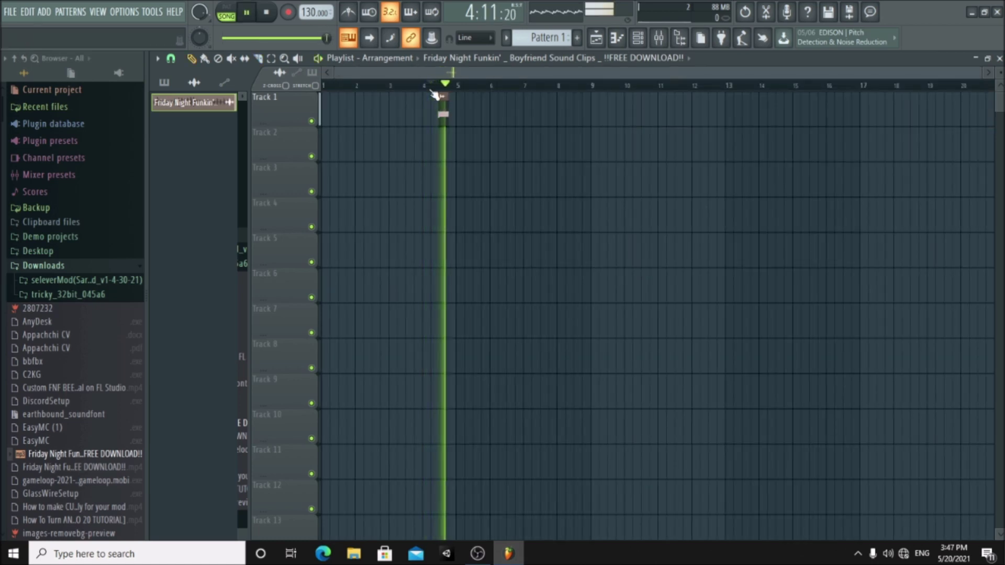
{"action": "key", "text": "space"}
{"action": "left_click_drag", "start_coordinate": [444, 109], "coordinate": [327, 108]}
Step: Export the song to the Desktop as a WAV file named beep and render it
{"action": "left_click", "coordinate": [10, 12]}
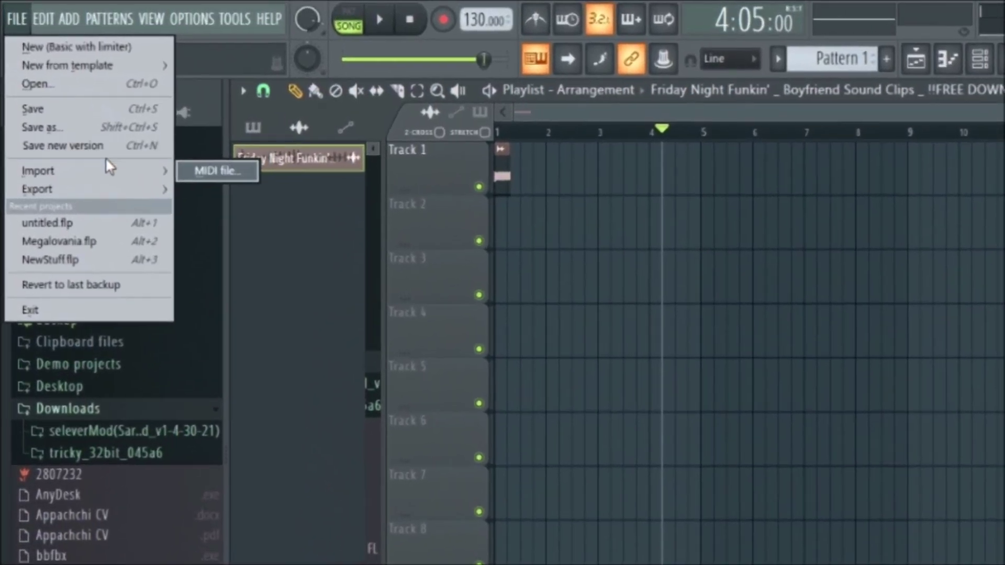
{"action": "mouse_move", "coordinate": [62, 122]}
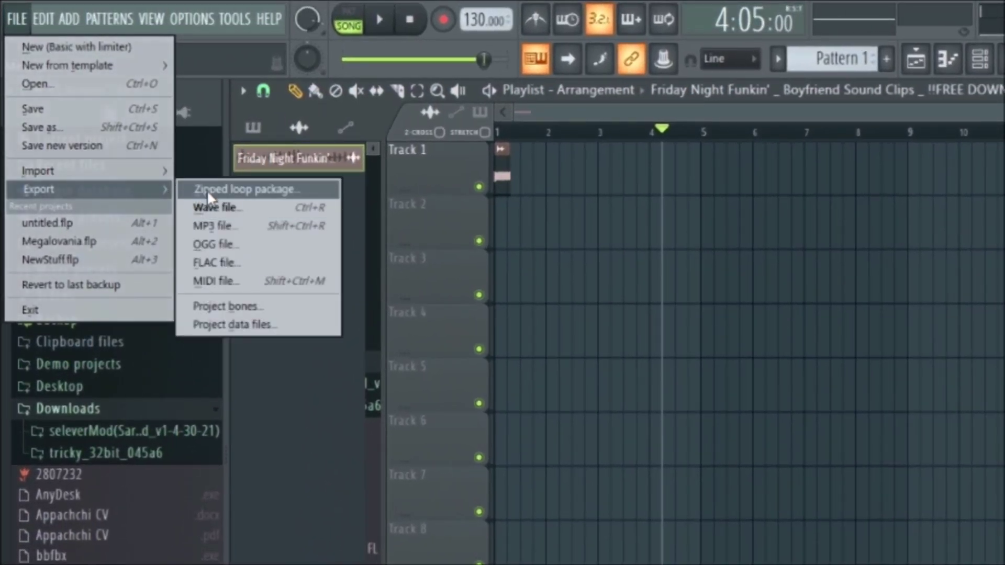
{"action": "left_click", "coordinate": [208, 207]}
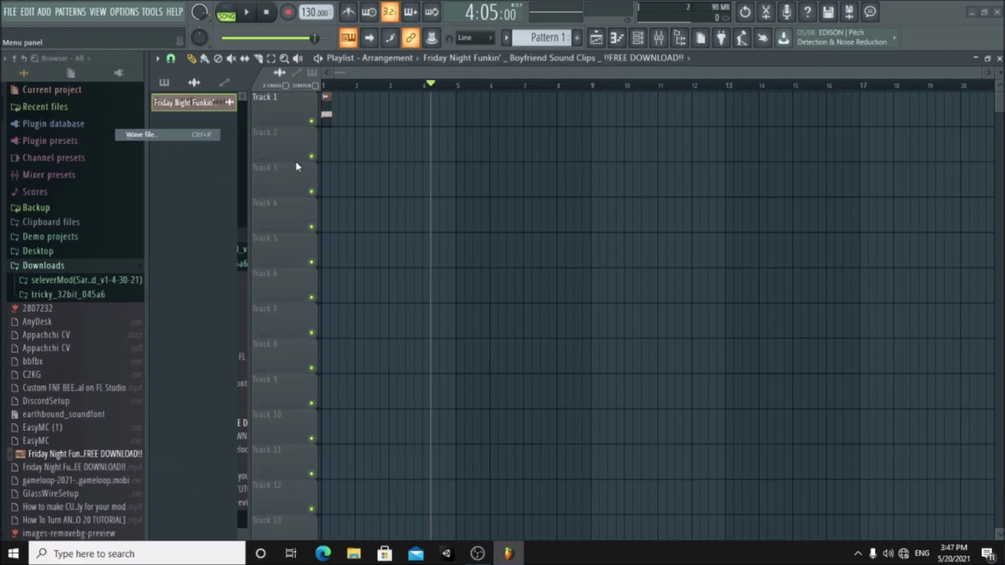
{"action": "key", "text": "BackSpace"}
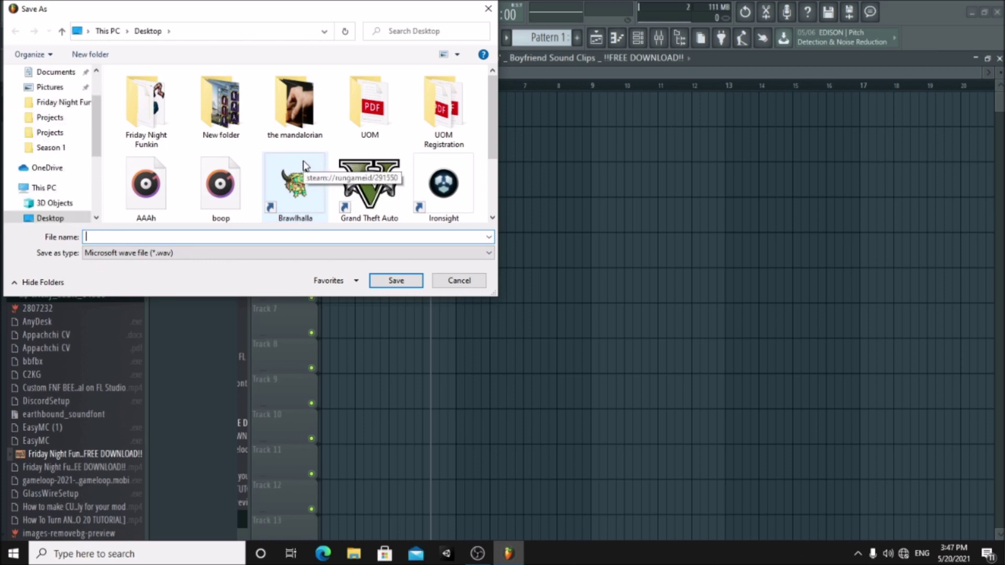
{"action": "type", "text": "beep"}
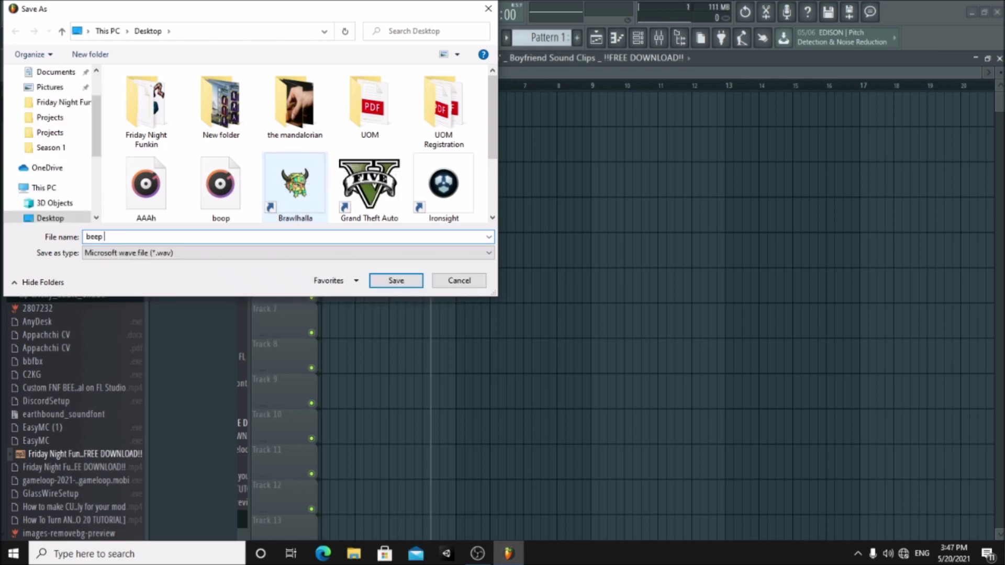
{"action": "key", "text": "Return"}
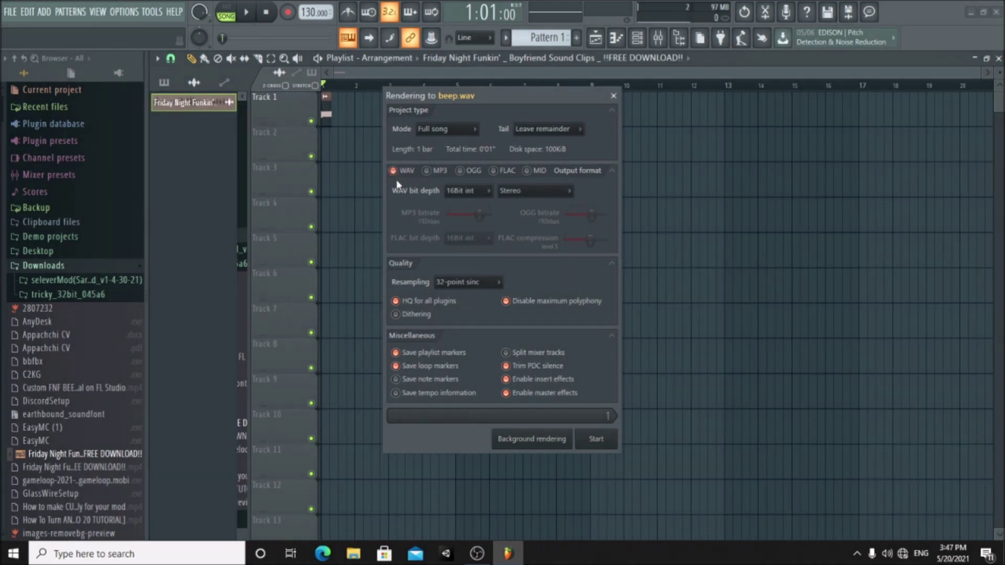
{"action": "left_click", "coordinate": [596, 439]}
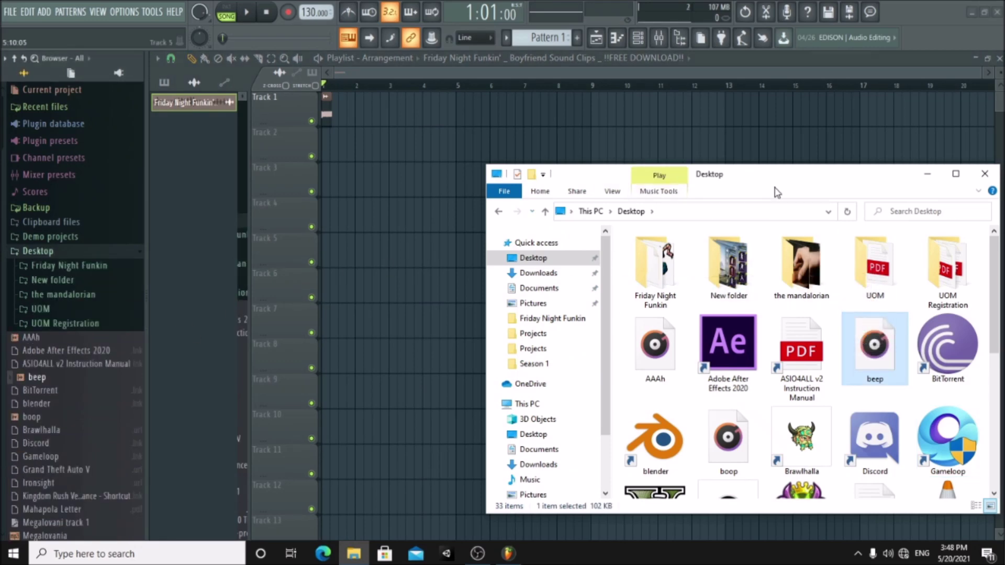
Step: Close the Desktop folder window and load the beep sample from the browser's Desktop folder into a sampler channel
{"action": "left_click", "coordinate": [985, 173]}
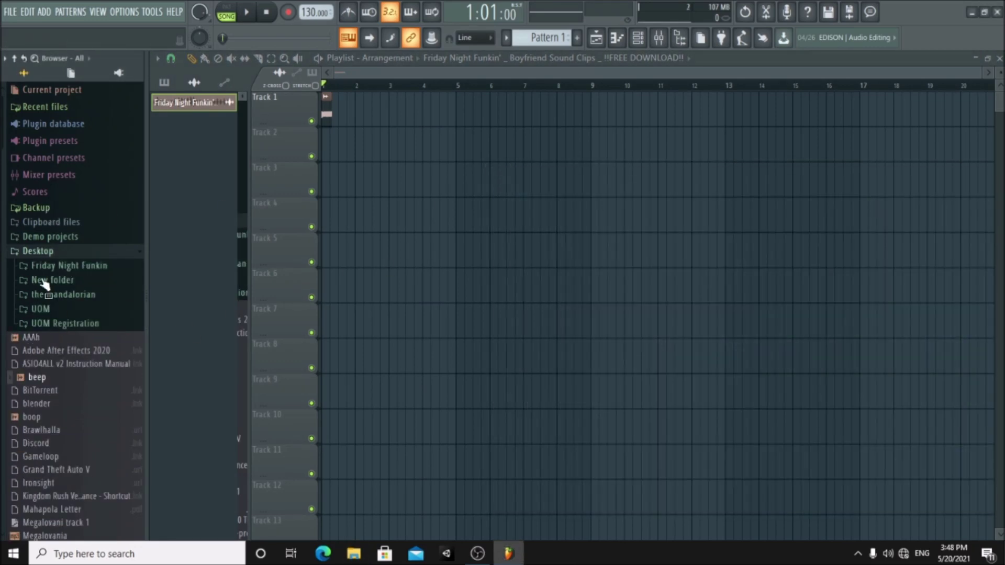
{"action": "scroll", "coordinate": [73, 314], "scroll_direction": "down", "scroll_amount": 6}
{"action": "scroll", "coordinate": [33, 197], "scroll_direction": "up", "scroll_amount": 3}
{"action": "left_click", "coordinate": [13, 250]}
{"action": "left_click_drag", "start_coordinate": [13, 252], "coordinate": [21, 252]}
{"action": "right_click", "coordinate": [29, 253]}
{"action": "left_click", "coordinate": [63, 246]}
{"action": "left_click_drag", "start_coordinate": [408, 237], "coordinate": [480, 113]}
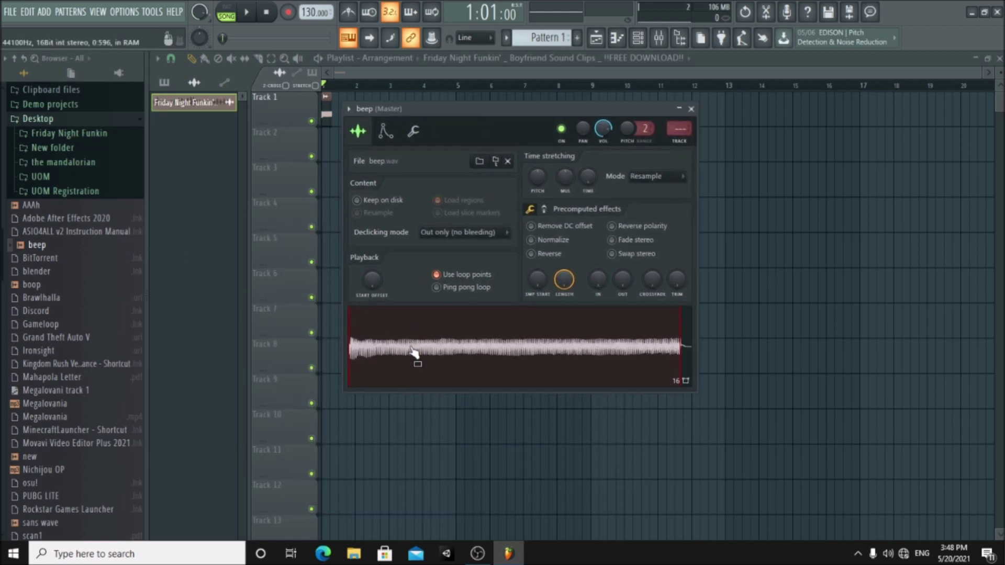
Step: Audition the beep sample at several pitches in its sampler channel
{"action": "left_click", "coordinate": [430, 331]}
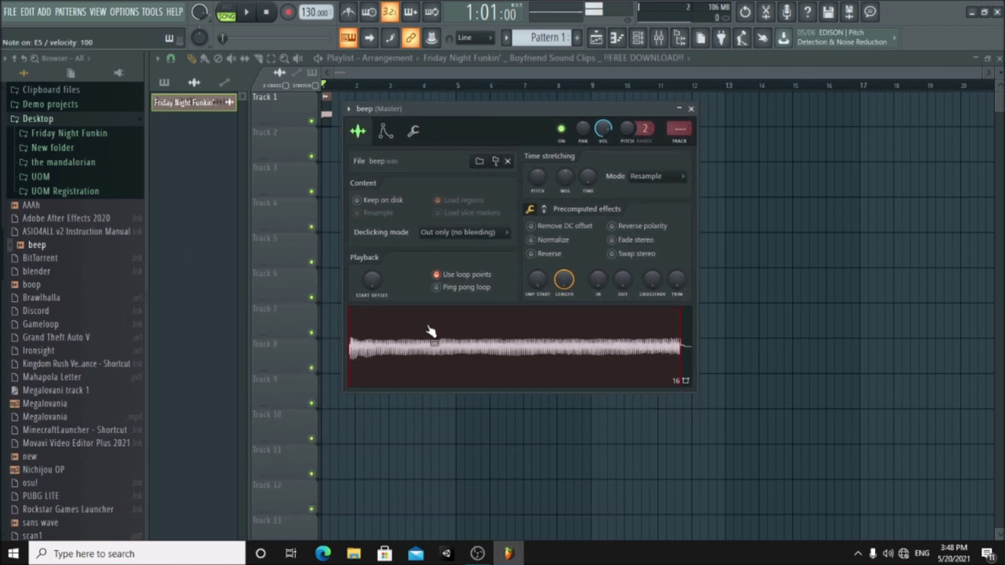
{"action": "key", "text": "b"}
{"action": "key", "text": "v"}
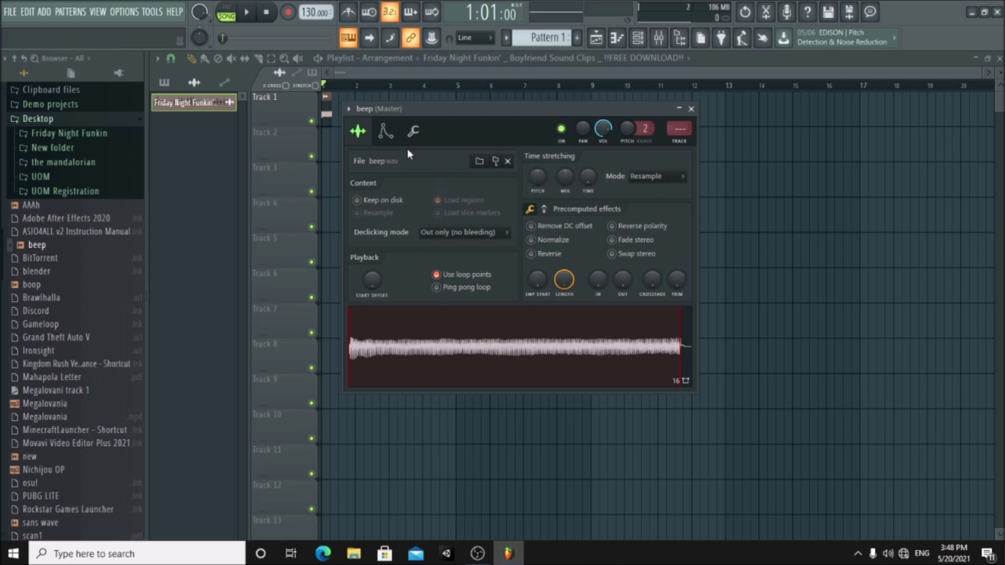
Step: In the beep channel's volume envelope, turn attack, decay, sustain and release down to zero and raise the hold time
{"action": "left_click", "coordinate": [386, 131]}
{"action": "left_click_drag", "start_coordinate": [382, 256], "coordinate": [382, 288]}
{"action": "left_click_drag", "start_coordinate": [425, 256], "coordinate": [425, 287]}
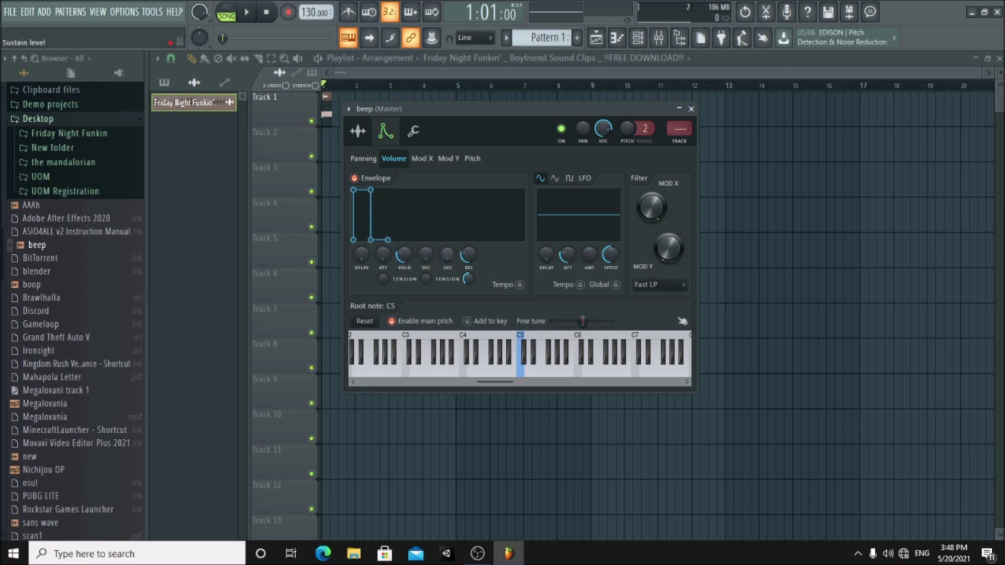
{"action": "left_click_drag", "start_coordinate": [403, 255], "coordinate": [403, 247]}
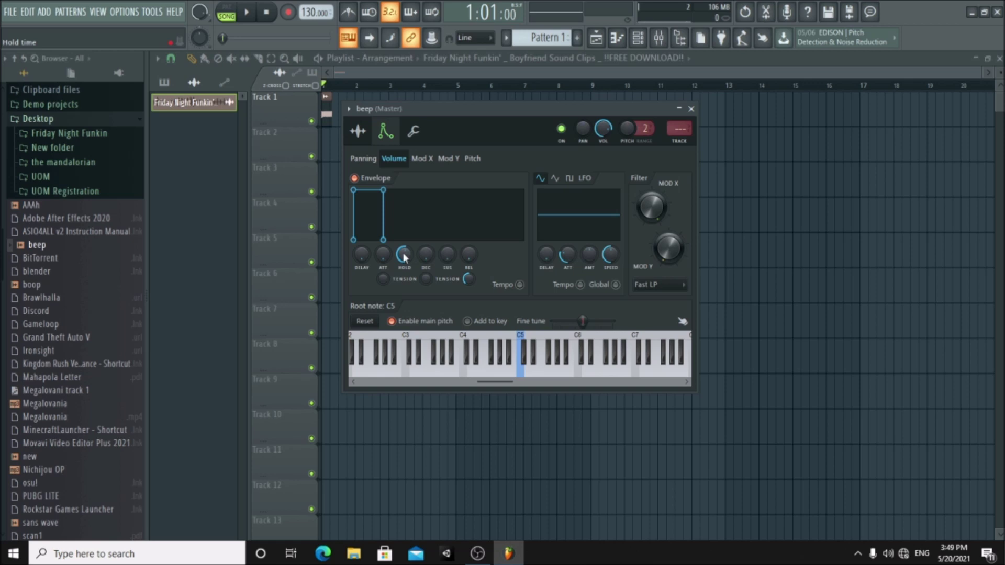
Step: Shorten the volume envelope's hold time while testing the sound with G4 notes
{"action": "key", "text": "b"}
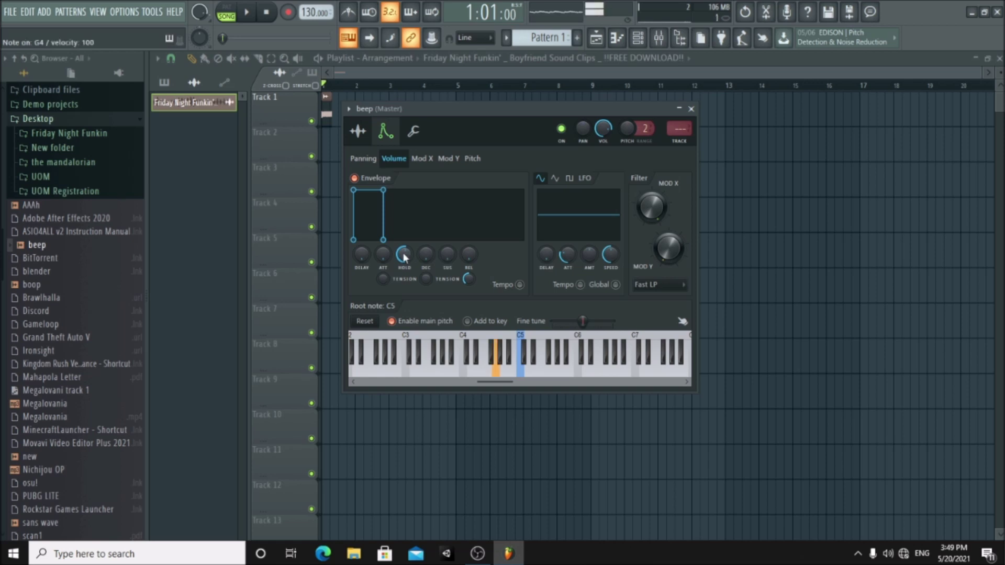
{"action": "scroll", "coordinate": [403, 255], "scroll_direction": "down", "scroll_amount": 4}
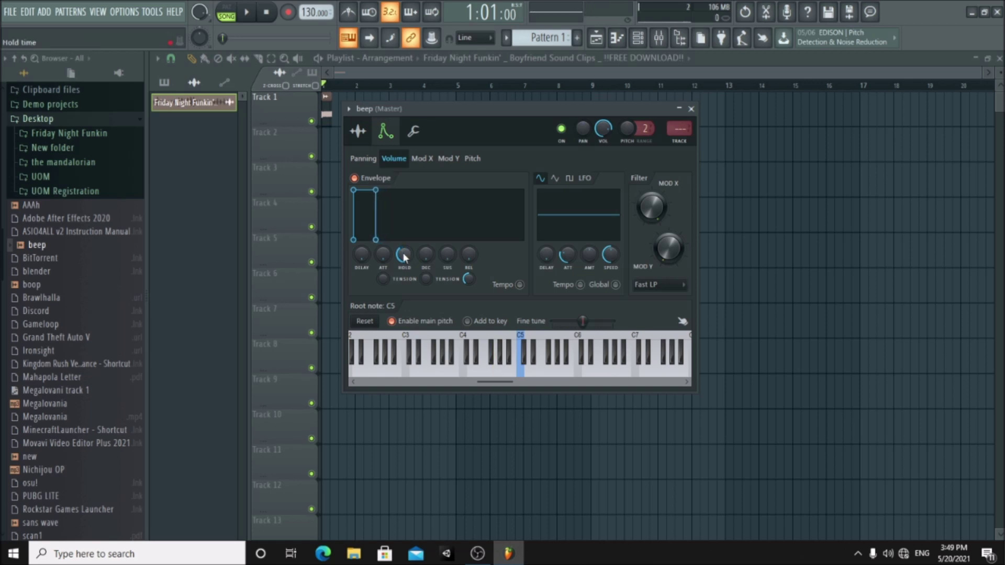
{"action": "scroll", "coordinate": [403, 252], "scroll_direction": "down", "scroll_amount": 3}
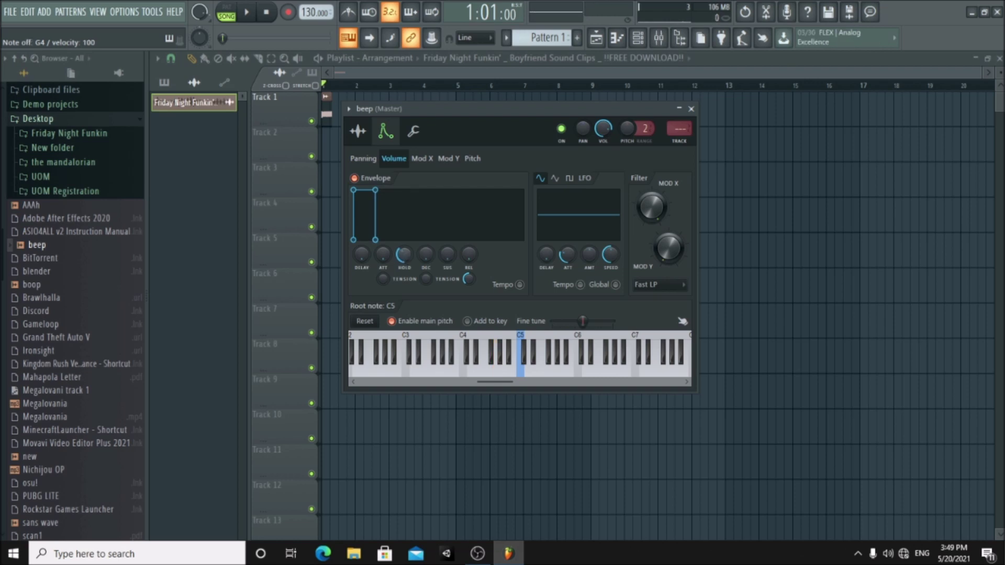
{"action": "key", "text": "b"}
{"action": "key", "text": "b"}
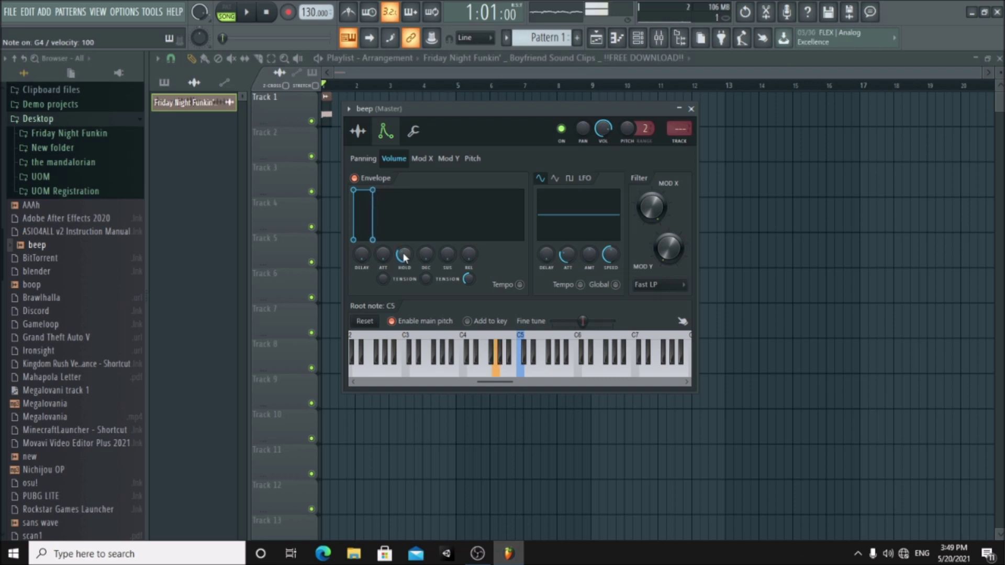
{"action": "key", "text": "b"}
{"action": "key", "text": "b"}
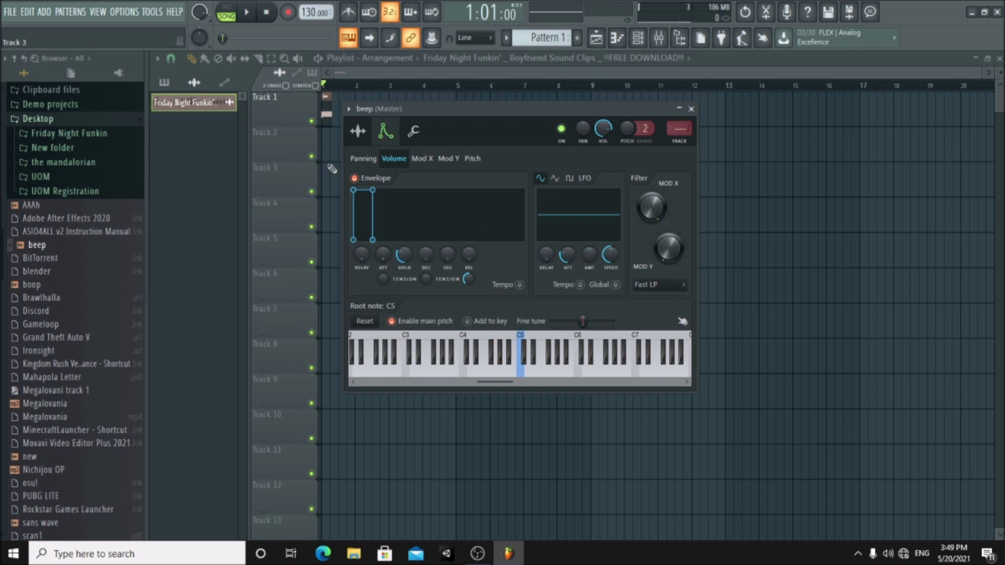
Step: Set the beep channel's time stretching mode to Stretch
{"action": "left_click", "coordinate": [357, 131]}
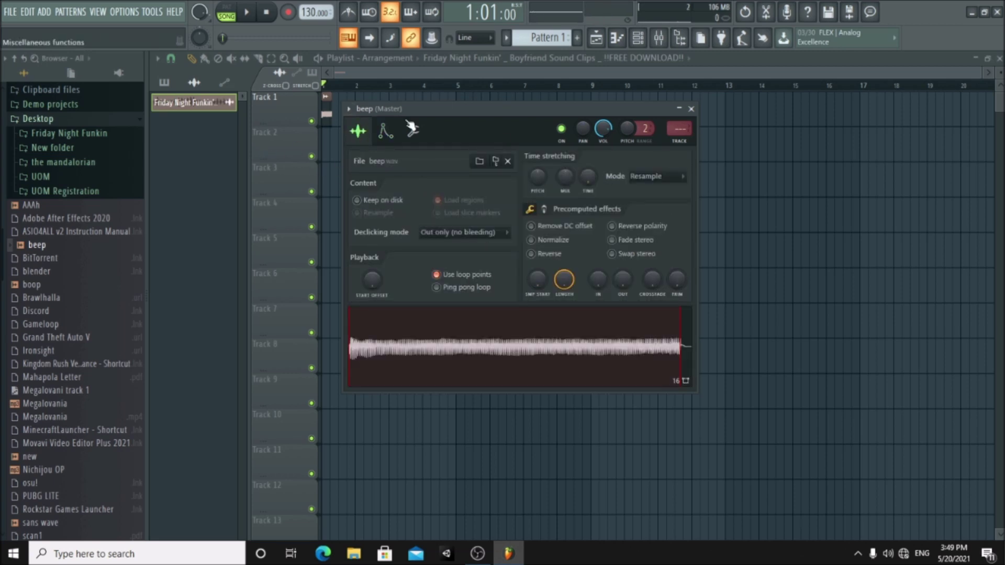
{"action": "left_click", "coordinate": [676, 183]}
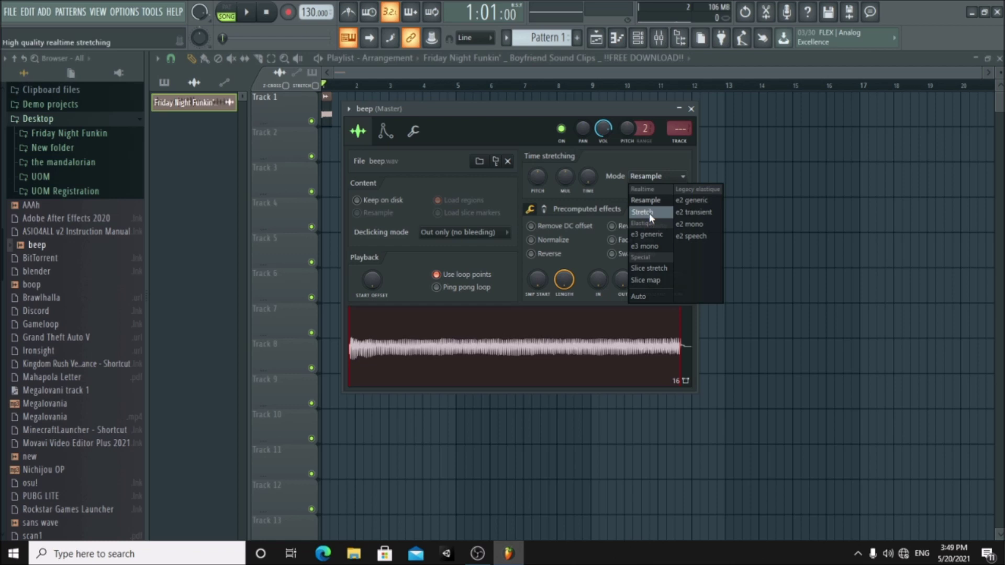
{"action": "left_click", "coordinate": [649, 213]}
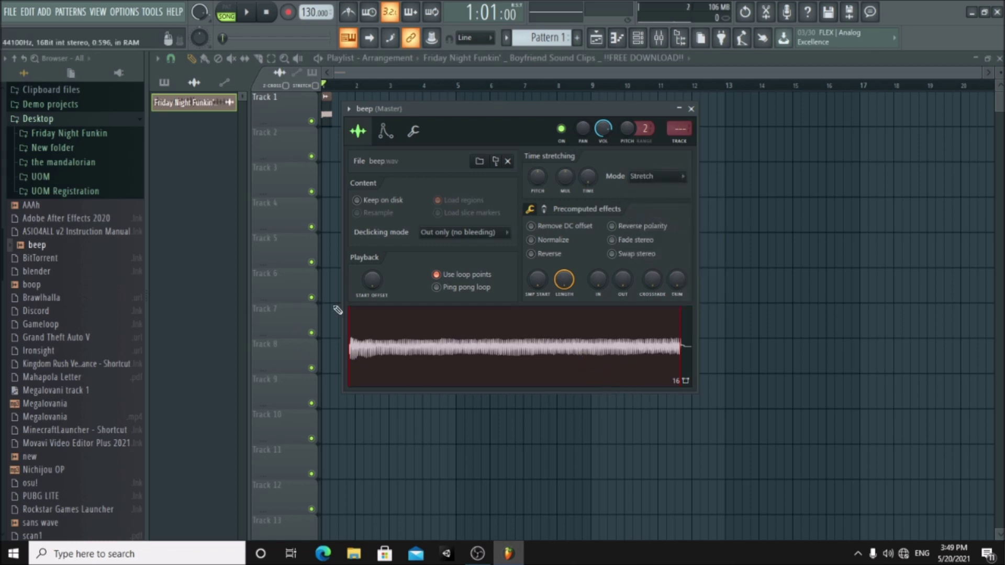
Step: Open the beep sample in the audio editor, detect its pitch regions to identify the note, and close the editor
{"action": "right_click", "coordinate": [479, 350]}
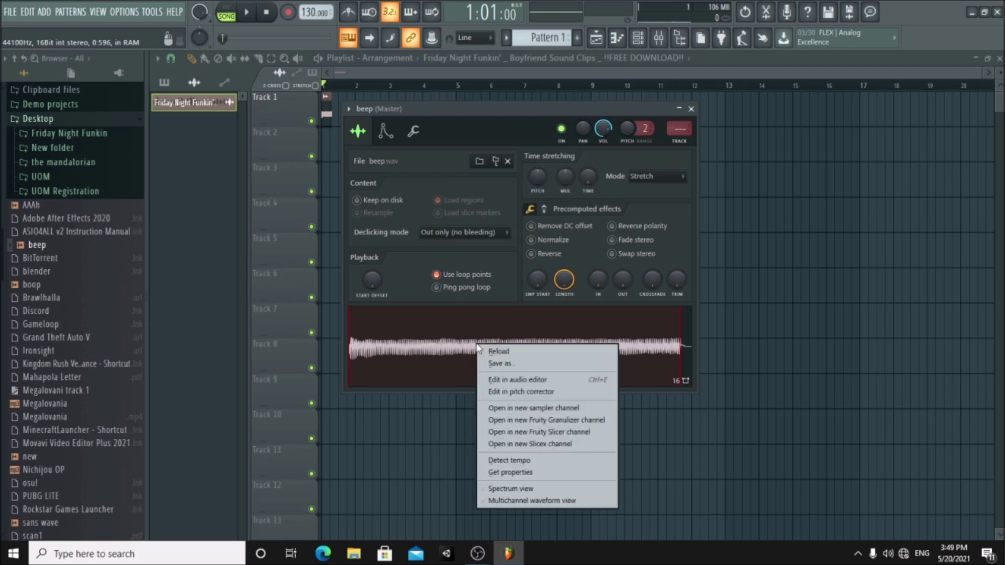
{"action": "left_click", "coordinate": [501, 383]}
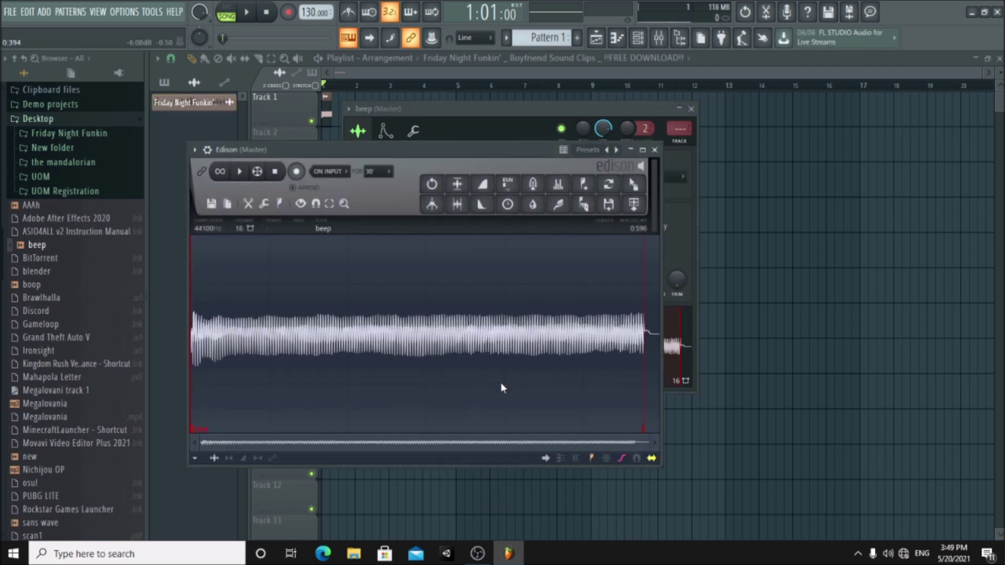
{"action": "left_click", "coordinate": [279, 206]}
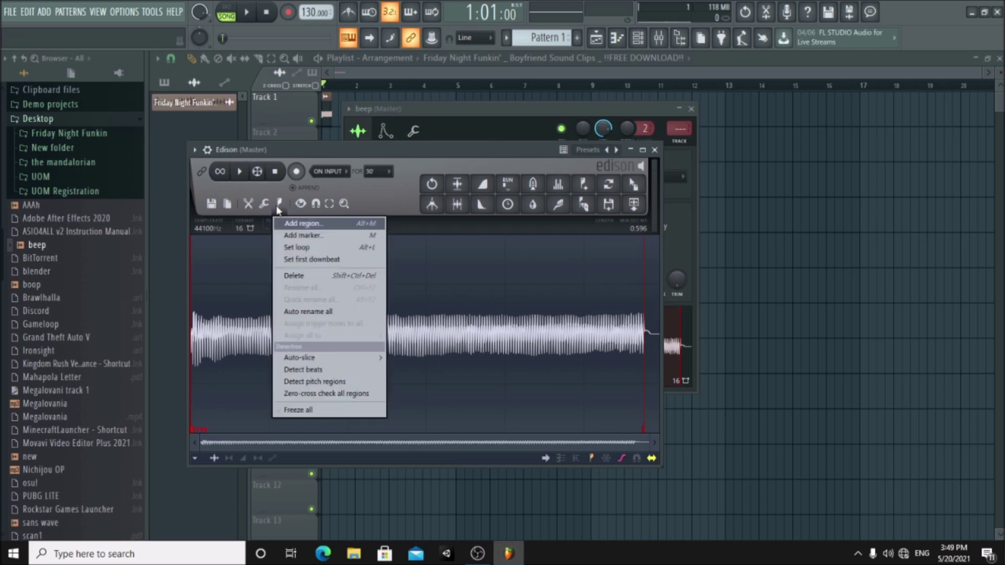
{"action": "left_click", "coordinate": [298, 209]}
{"action": "left_click", "coordinate": [280, 213]}
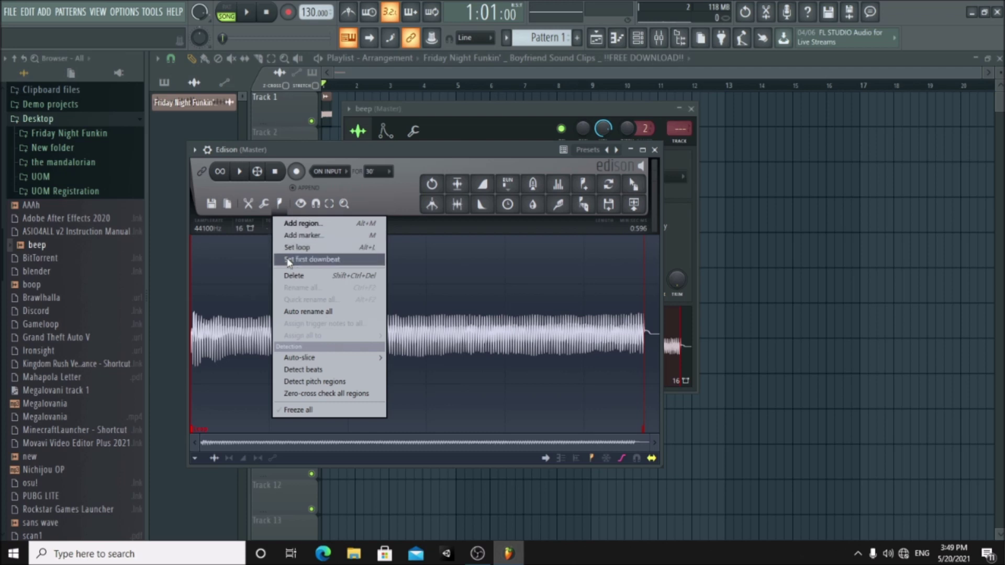
{"action": "left_click", "coordinate": [294, 384]}
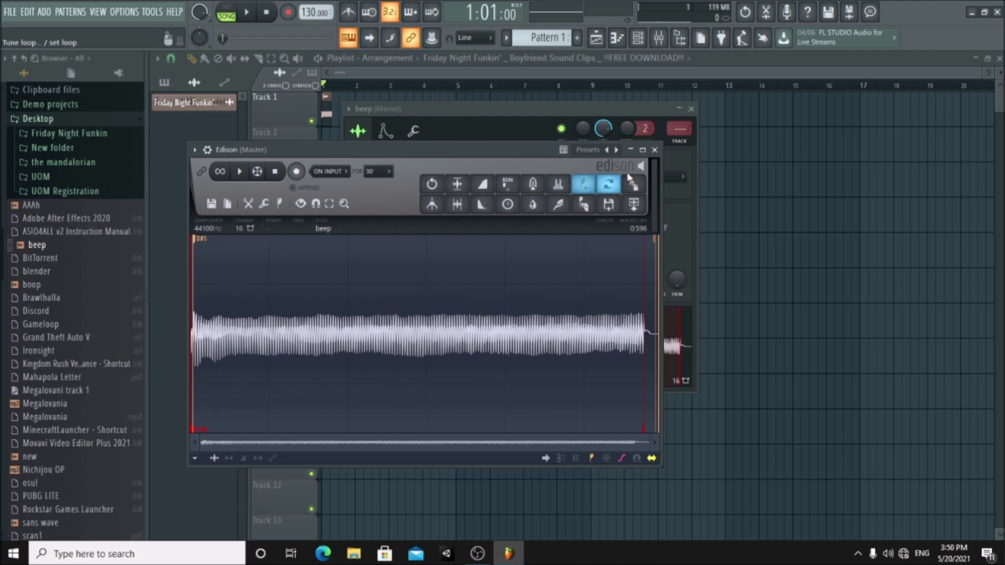
{"action": "left_click", "coordinate": [654, 150]}
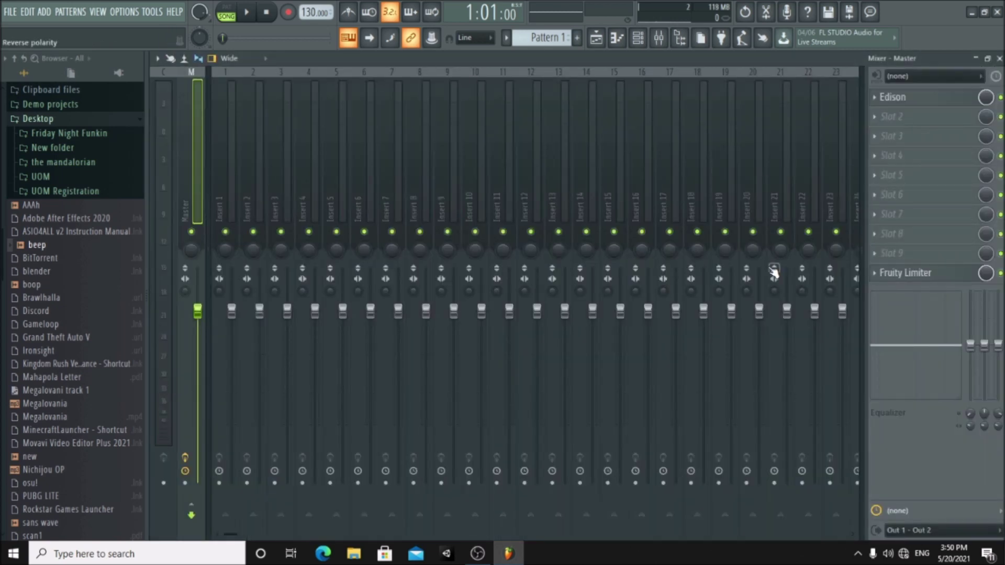
Step: Reopen the beep channel's envelope and keyboard settings from the channel rack and set its root note to D#5
{"action": "left_click", "coordinate": [639, 44]}
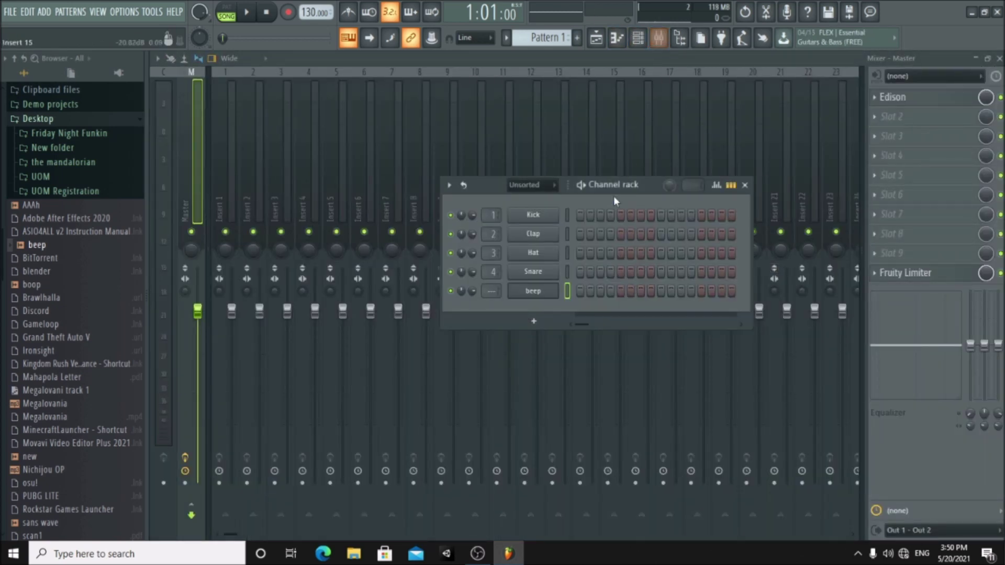
{"action": "left_click", "coordinate": [539, 294]}
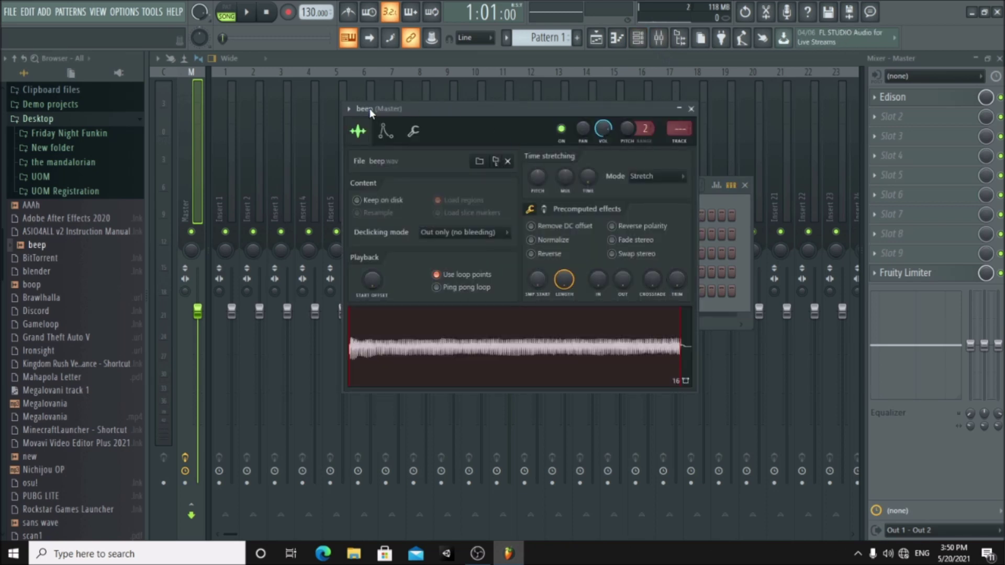
{"action": "left_click", "coordinate": [385, 131]}
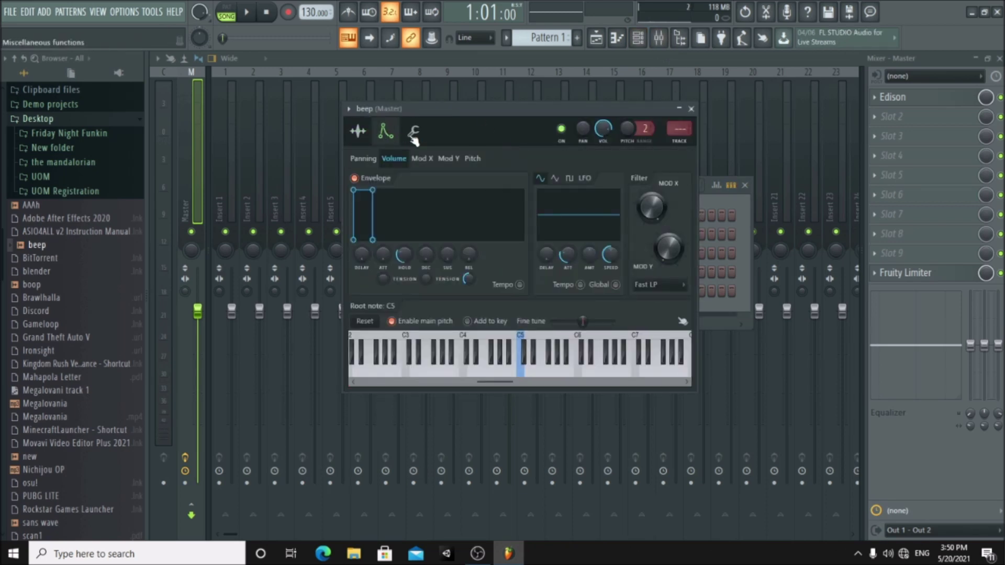
{"action": "right_click", "coordinate": [536, 340]}
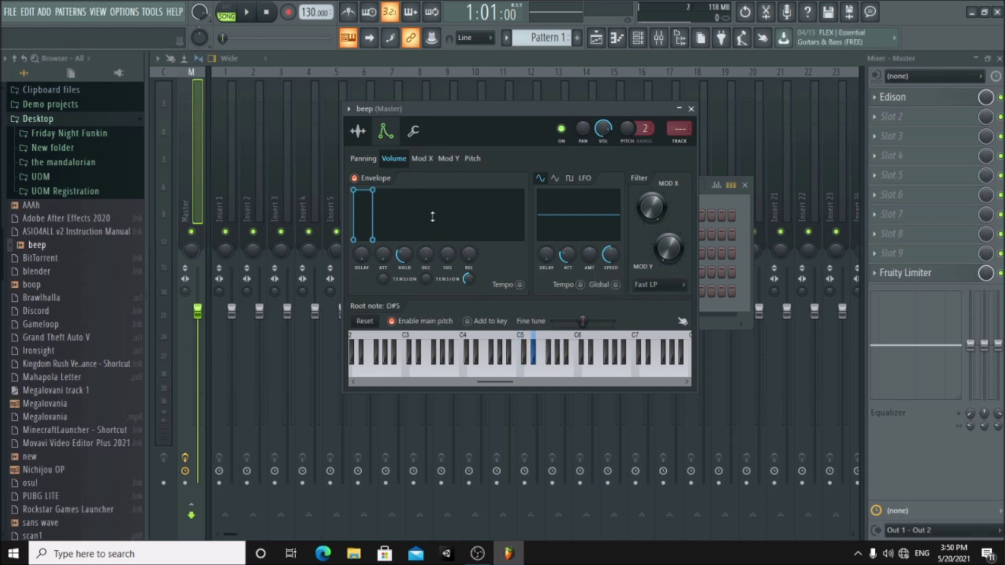
Step: Audition the retuned beep channel with several notes around C5 to F5 and close its settings window
{"action": "left_click", "coordinate": [500, 349]}
{"action": "left_click", "coordinate": [517, 355]}
{"action": "left_click", "coordinate": [520, 355]}
{"action": "key", "text": "e"}
{"action": "key", "text": "r"}
{"action": "key", "text": "e"}
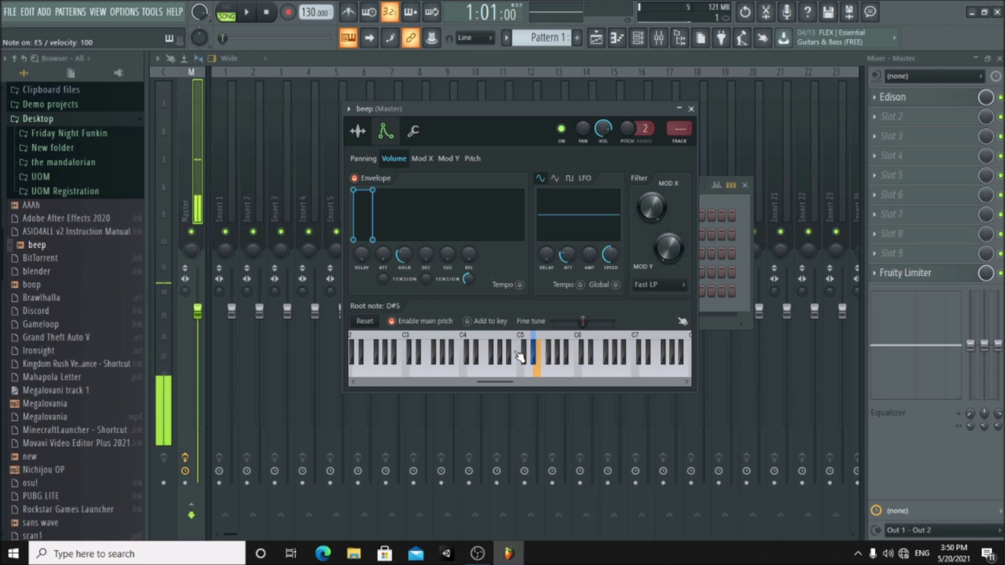
{"action": "left_click", "coordinate": [691, 108]}
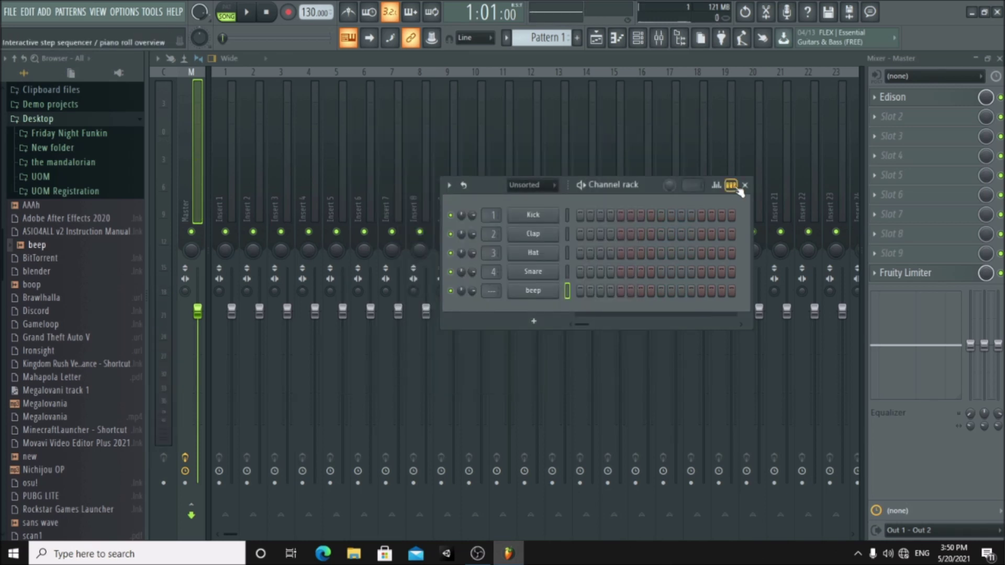
Step: Open the beep channel's piano roll and place a melody of short G5, D#5 and C#5 notes across the first two bars
{"action": "left_click", "coordinate": [616, 40]}
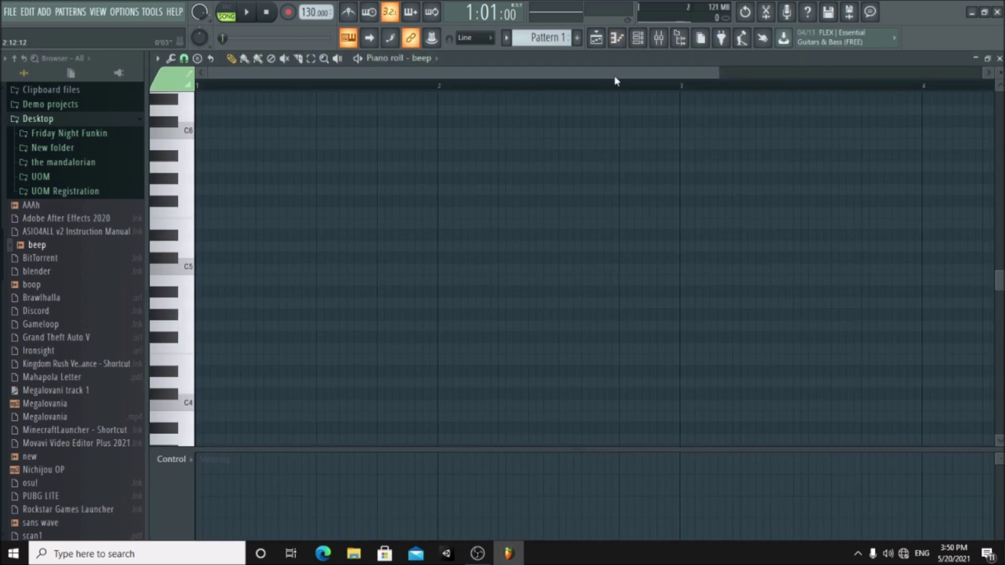
{"action": "left_click", "coordinate": [642, 39]}
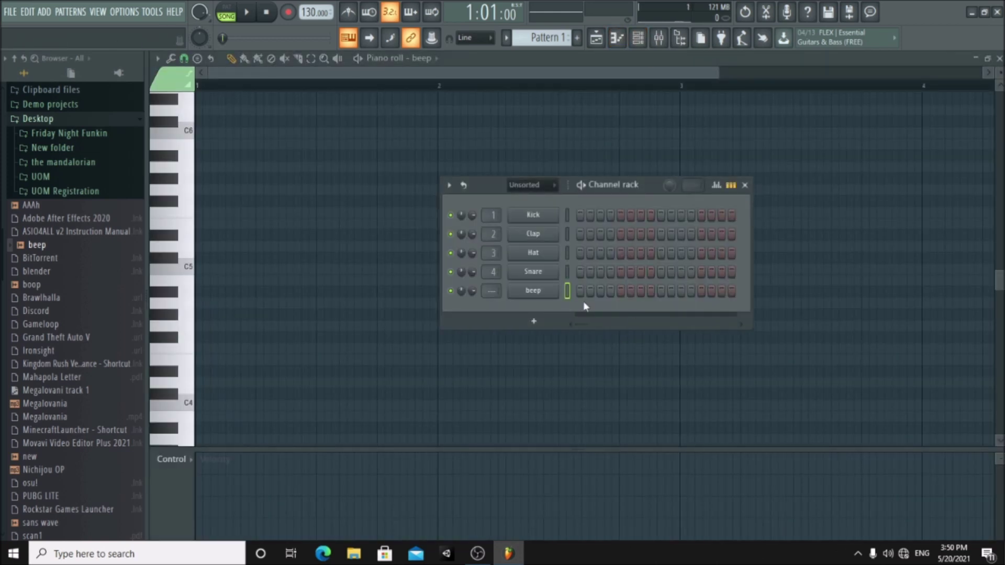
{"action": "left_click", "coordinate": [745, 187]}
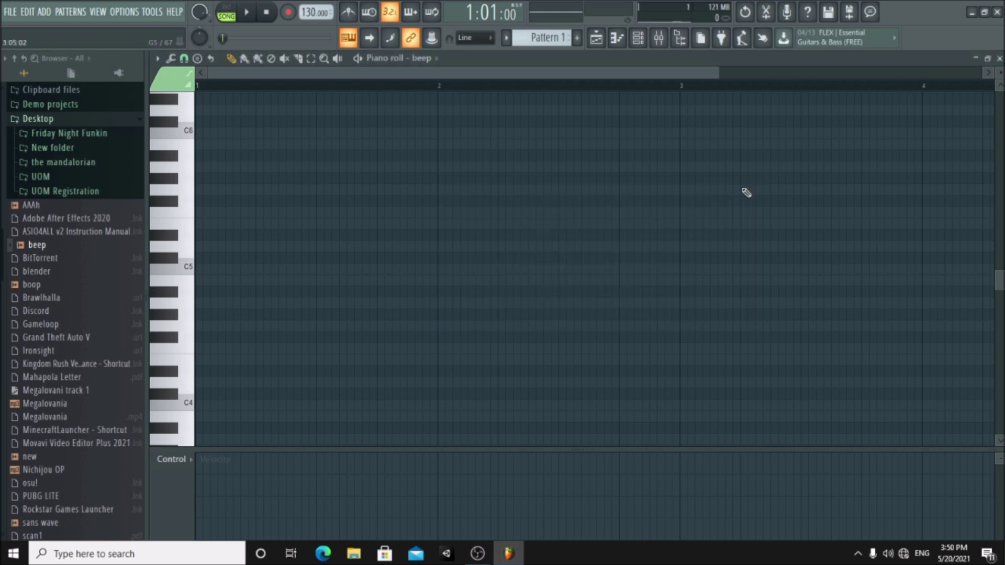
{"action": "left_click", "coordinate": [206, 190]}
{"action": "left_click", "coordinate": [256, 235]}
{"action": "left_click", "coordinate": [280, 190]}
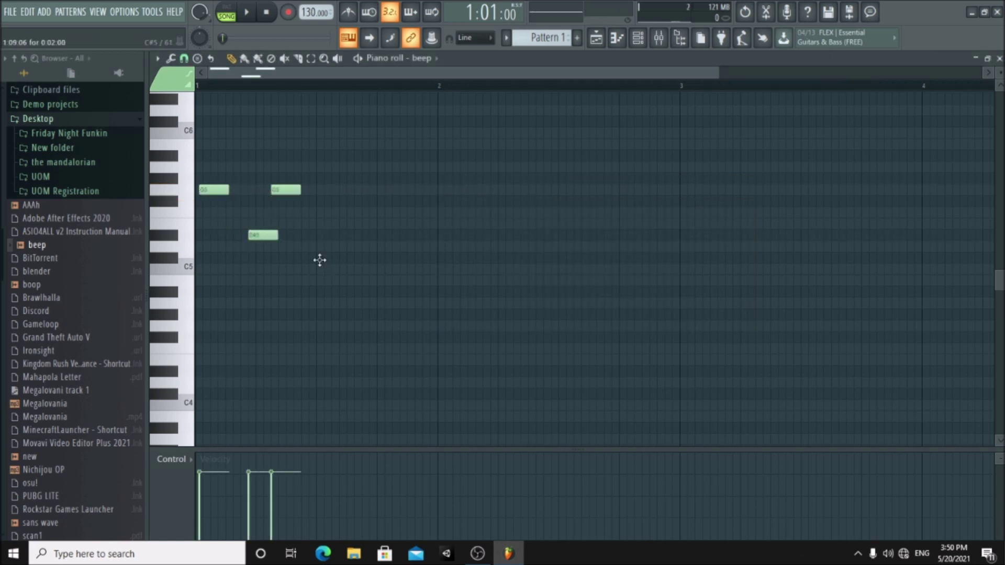
{"action": "left_click", "coordinate": [328, 257]}
{"action": "left_click", "coordinate": [321, 337]}
{"action": "left_click_drag", "start_coordinate": [330, 338], "coordinate": [381, 231]}
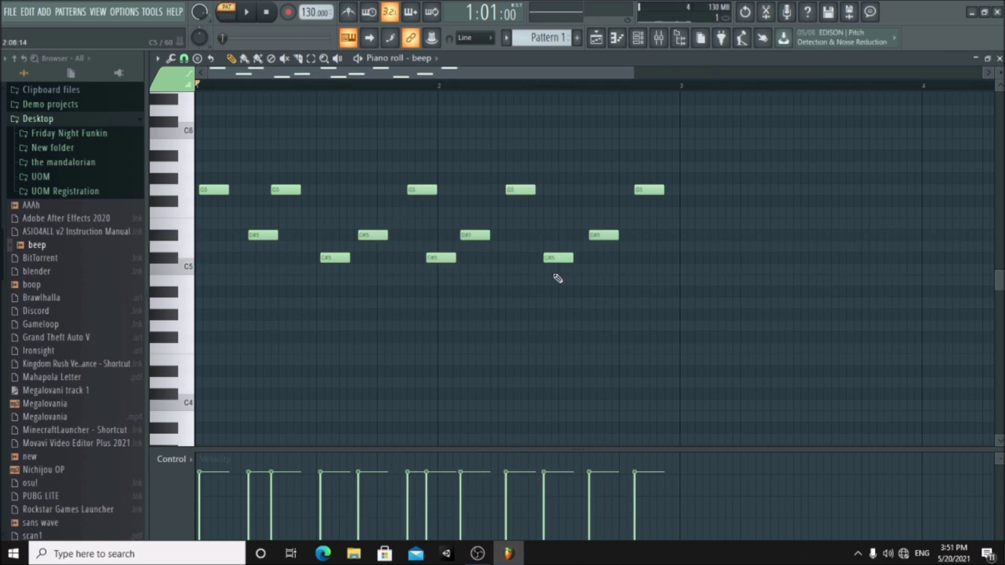
{"action": "left_click", "coordinate": [550, 258]}
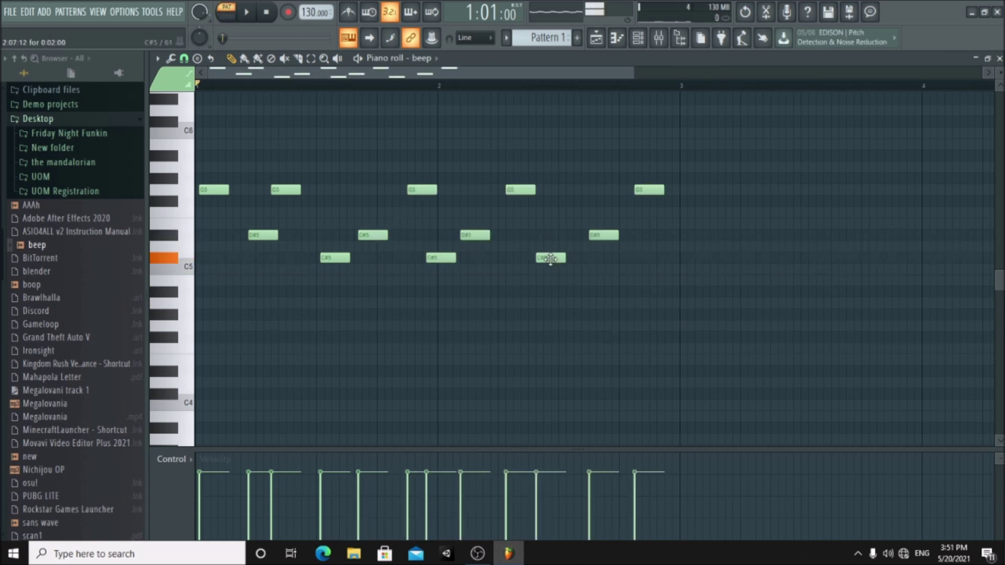
Step: Shift the final D#5 and G5 notes slightly earlier and play back the beep melody
{"action": "left_click_drag", "start_coordinate": [604, 236], "coordinate": [589, 236]}
{"action": "left_click_drag", "start_coordinate": [649, 189], "coordinate": [627, 192]}
{"action": "key", "text": "space"}
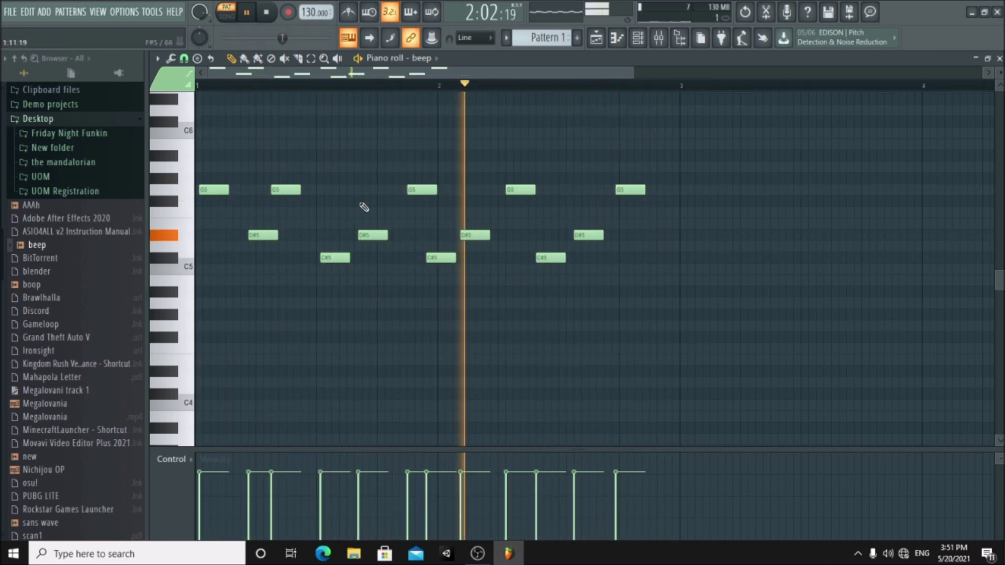
{"action": "key", "text": "space"}
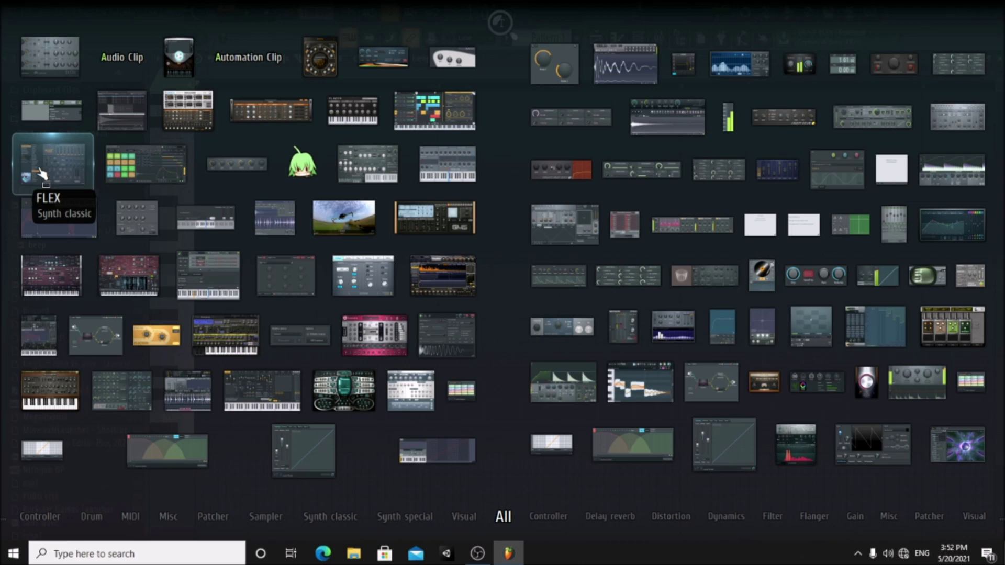
Step: Add a FLEX synth channel, reposition its window over the mixer, and audition the Dystopian Lead preset
{"action": "left_click_drag", "start_coordinate": [42, 173], "coordinate": [482, 223]}
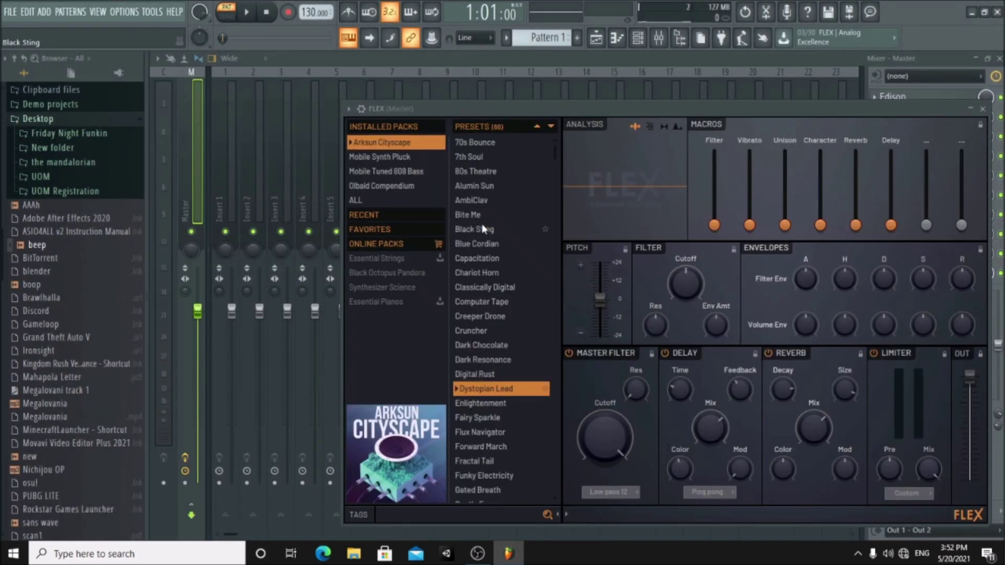
{"action": "left_click_drag", "start_coordinate": [599, 108], "coordinate": [452, 69]}
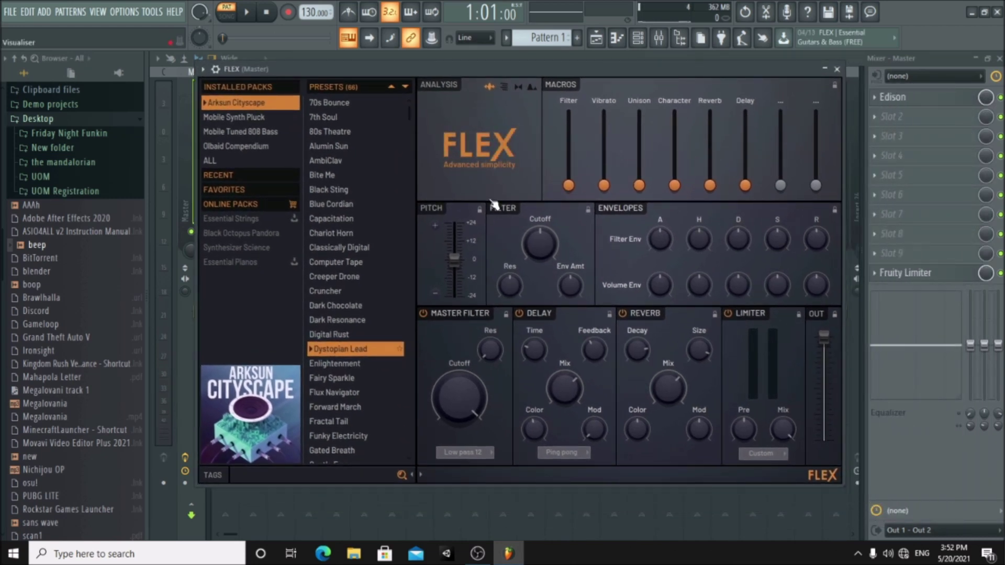
{"action": "key", "text": "m"}
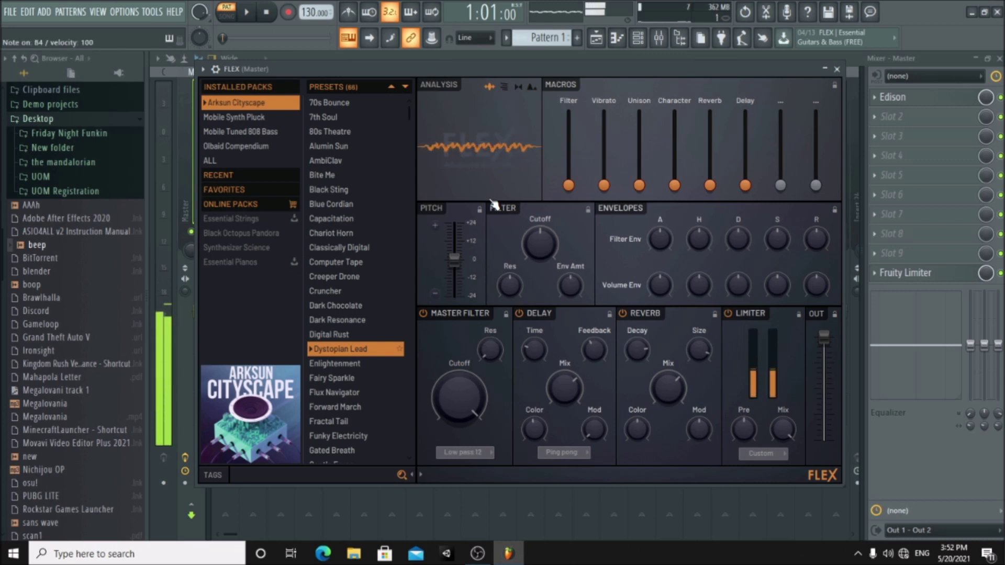
Step: Audition the Blue Cordian and Black Sting presets in FLEX with test notes
{"action": "left_click", "coordinate": [338, 203]}
{"action": "key", "text": "b"}
{"action": "key", "text": "b"}
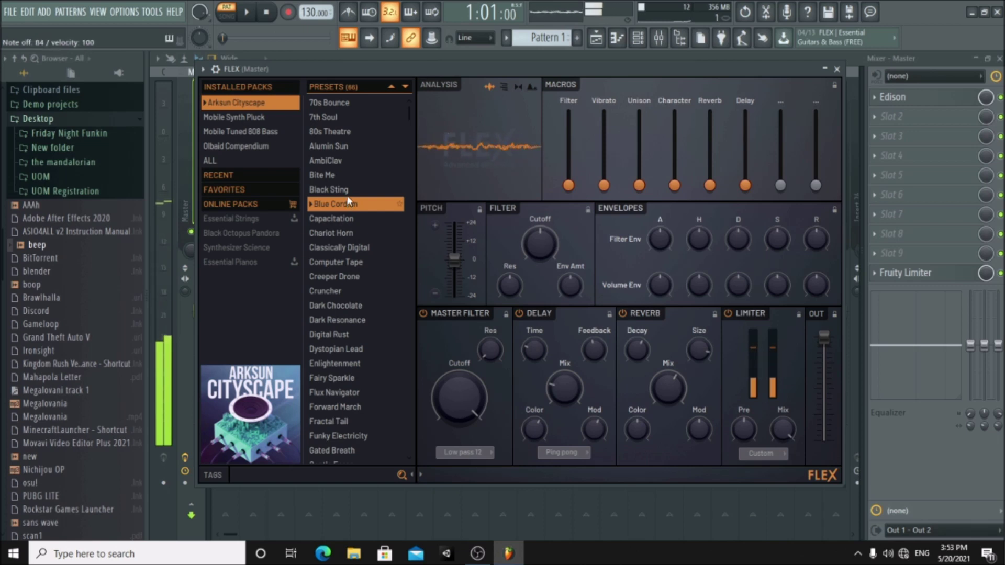
{"action": "left_click", "coordinate": [350, 189]}
{"action": "key", "text": "m"}
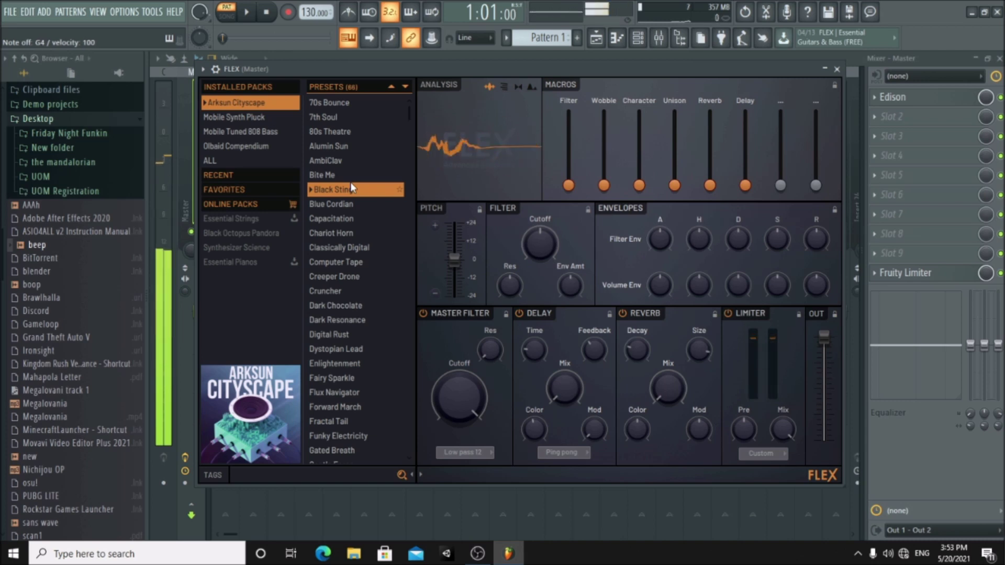
{"action": "key", "text": "m"}
{"action": "key", "text": "m"}
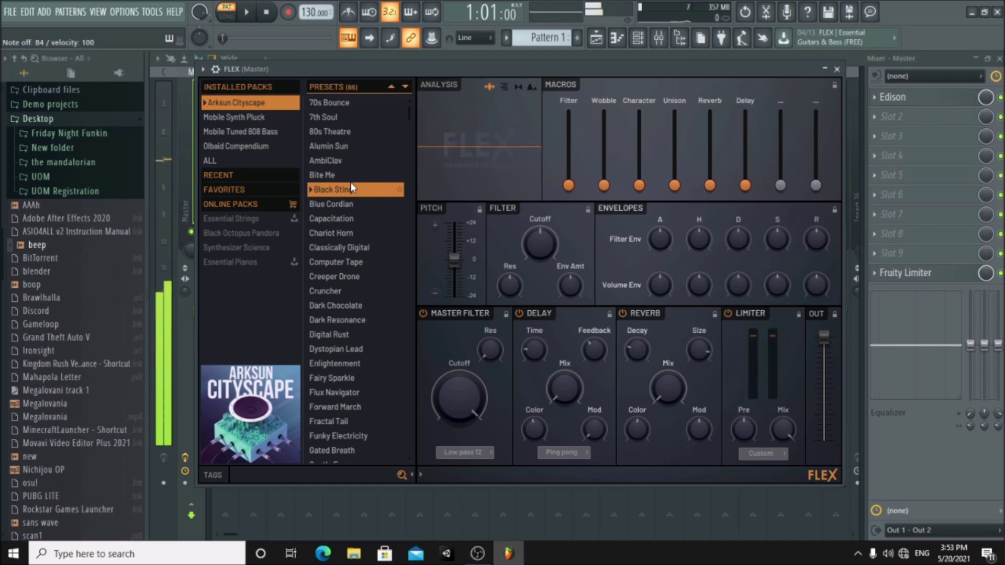
Step: Load FLEX's Bite Me preset, test it with several notes while nudging its pitch slightly, and close the synth window
{"action": "left_click", "coordinate": [340, 175]}
{"action": "key", "text": "t"}
{"action": "key", "text": "u"}
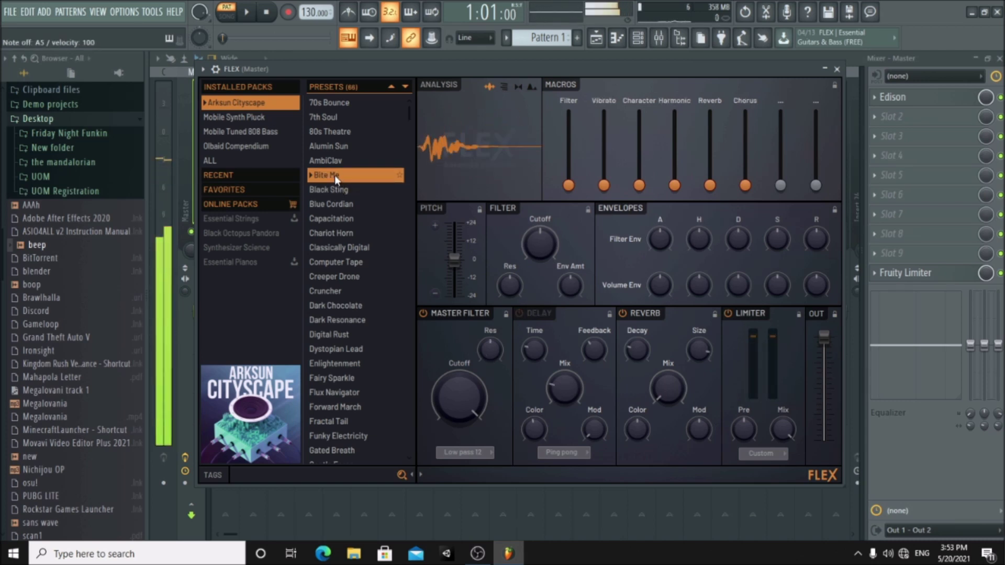
{"action": "key", "text": "r"}
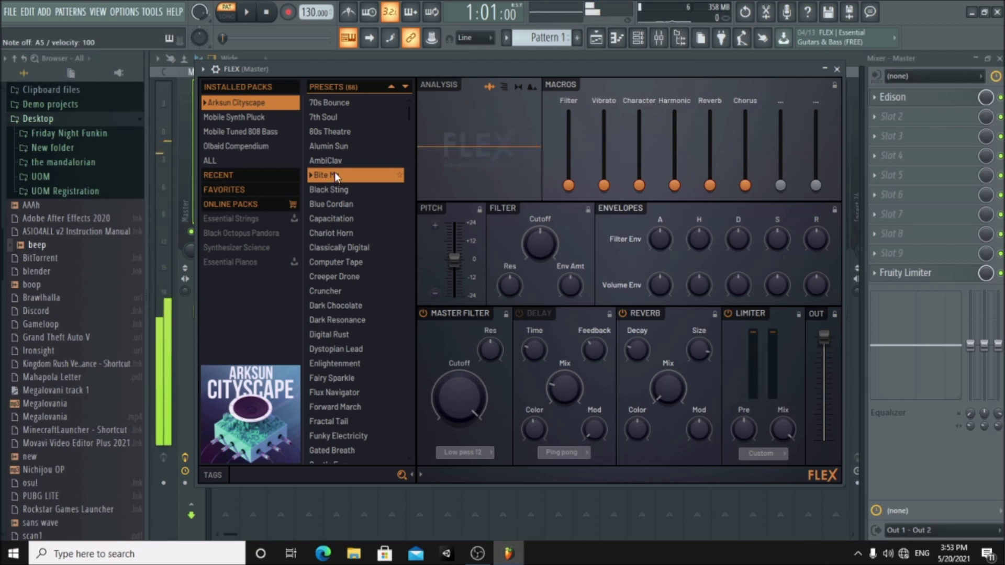
{"action": "key", "text": "t"}
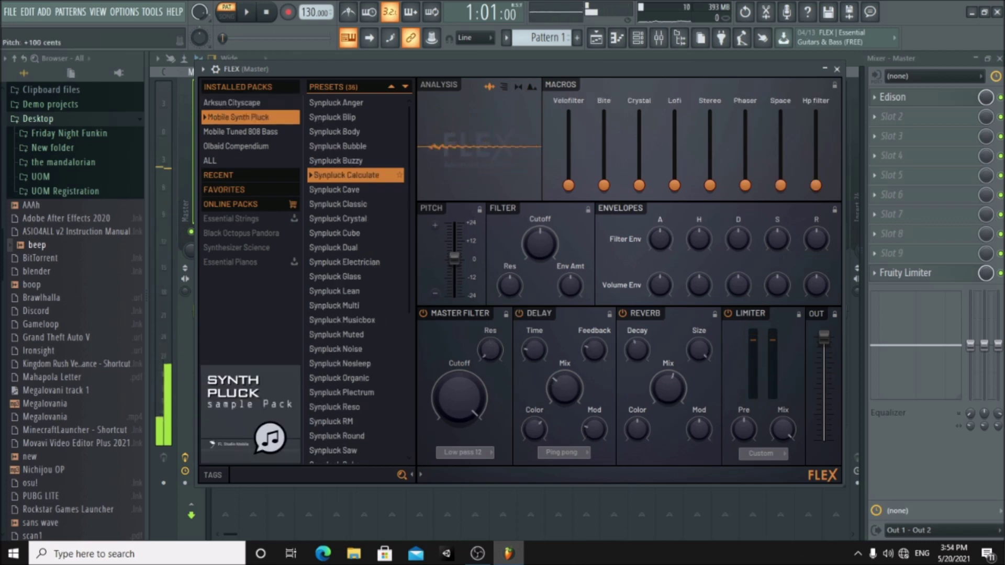
{"action": "key", "text": "y"}
{"action": "left_click_drag", "start_coordinate": [454, 257], "coordinate": [455, 260]}
{"action": "key", "text": "y"}
{"action": "left_click", "coordinate": [838, 70]}
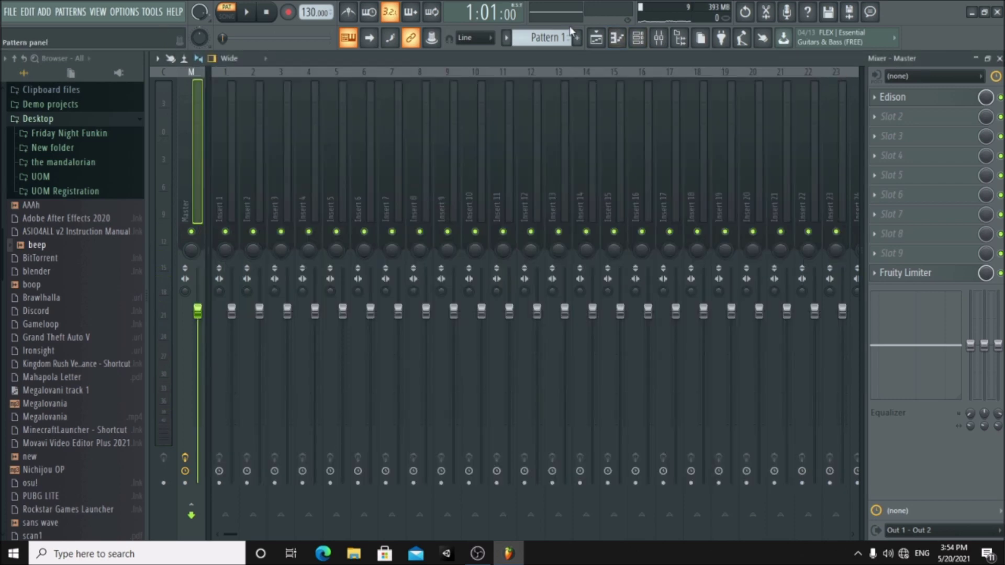
Step: Open the FLEX channel's piano roll and place descending G5, E5 and C5 notes in the first bar
{"action": "left_click", "coordinate": [617, 38]}
{"action": "left_click", "coordinate": [222, 189]}
{"action": "left_click", "coordinate": [280, 224]}
{"action": "left_click", "coordinate": [348, 269]}
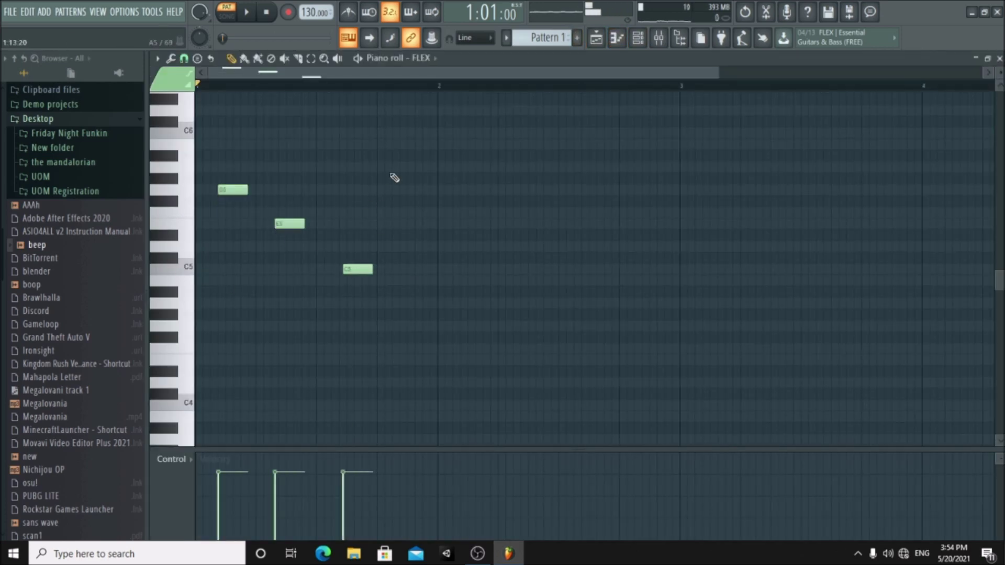